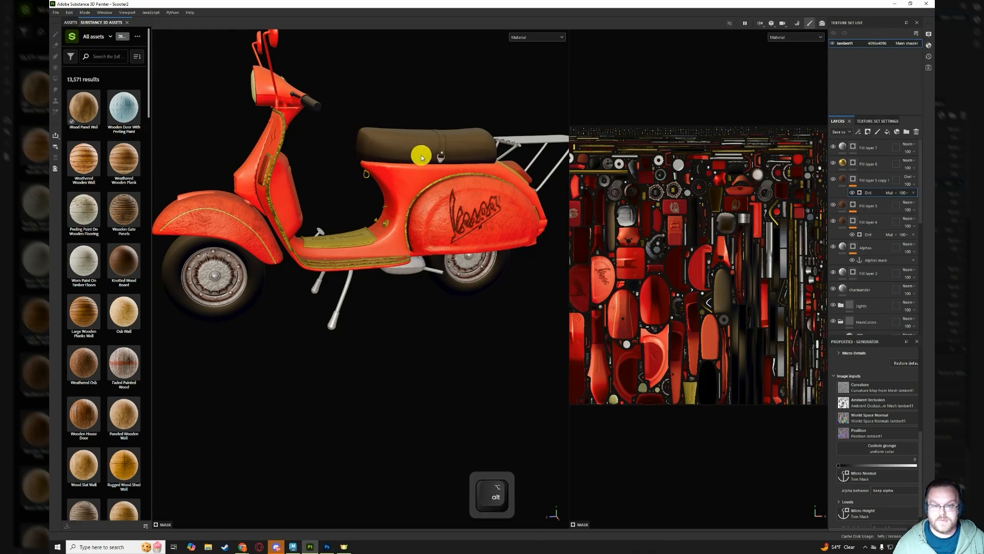
# - Export the scooter's textures as 8-bit PNG files with the Unreal Engine 4 (Packed) template, sized based on each texture set's size
pyautogui.keyDown('alt'); pyautogui.moveTo(294, 186); pyautogui.dragTo(395, 246); pyautogui.keyUp('alt')
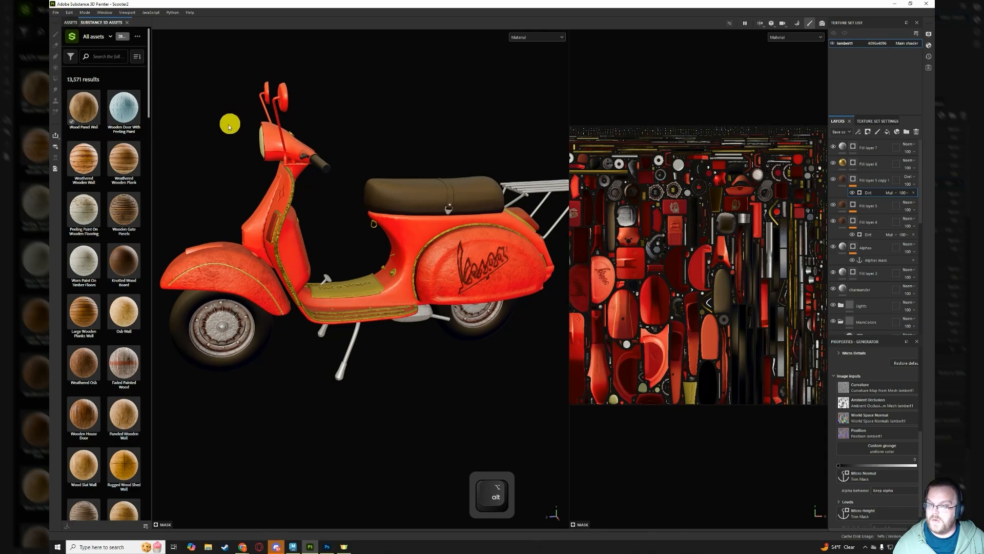
pyautogui.click(58, 12)
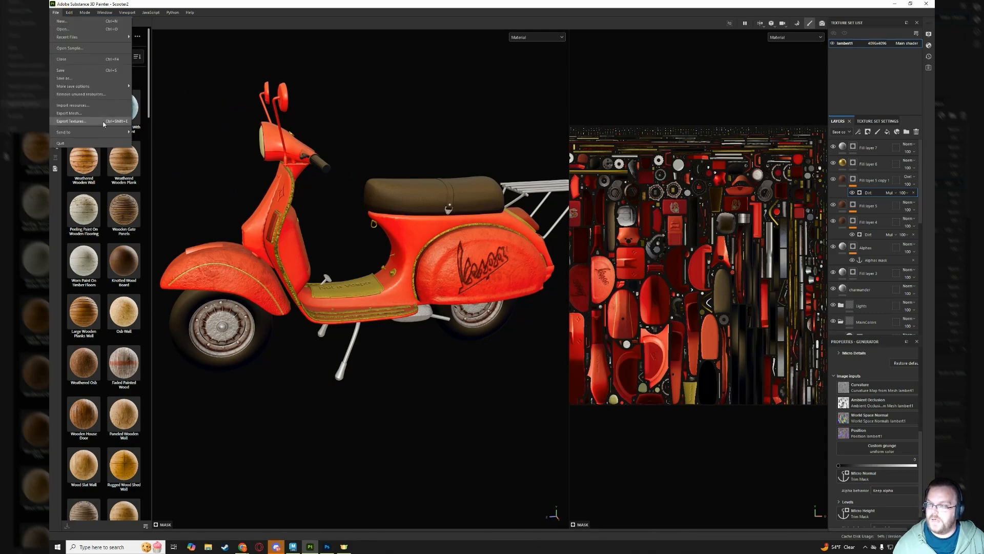
pyautogui.click(95, 123)
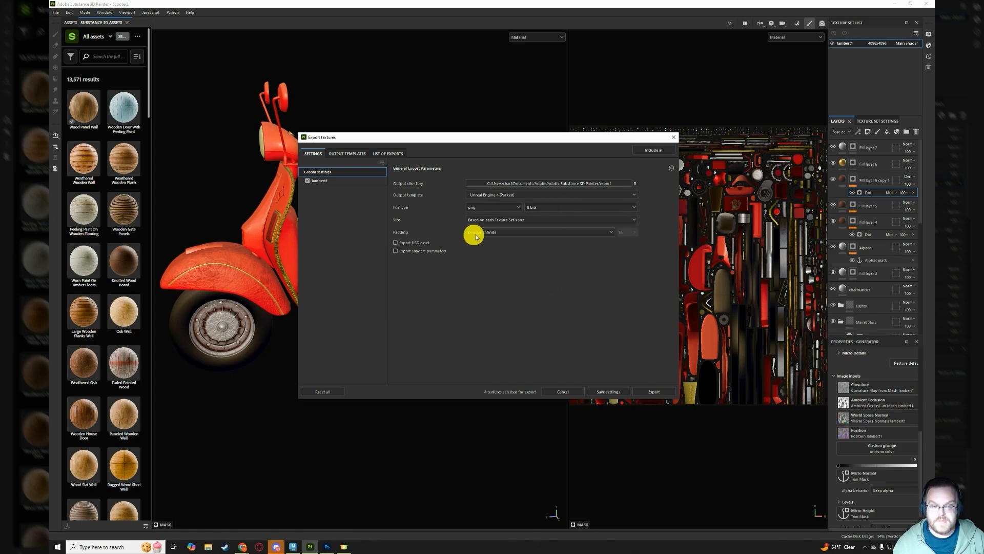
pyautogui.click(557, 221)
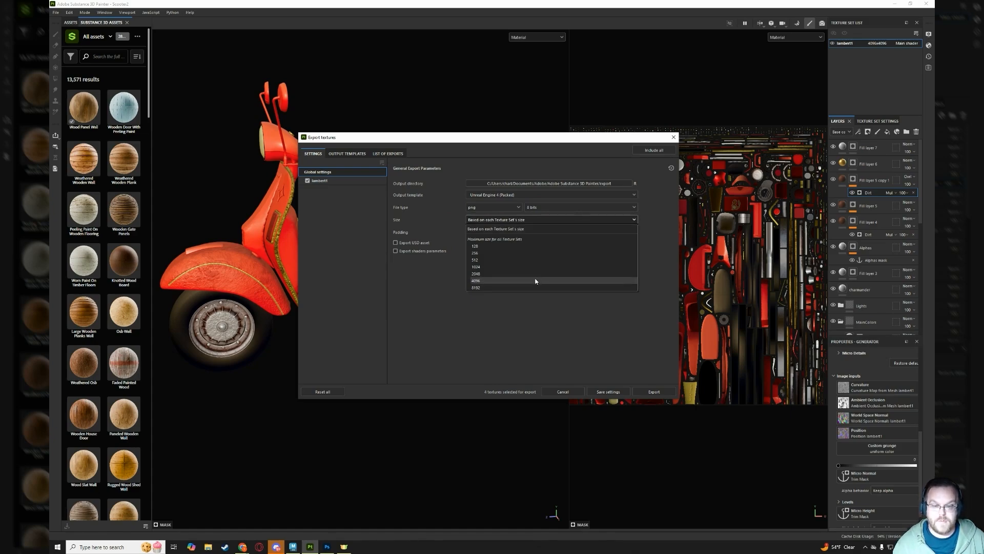
pyautogui.click(539, 229)
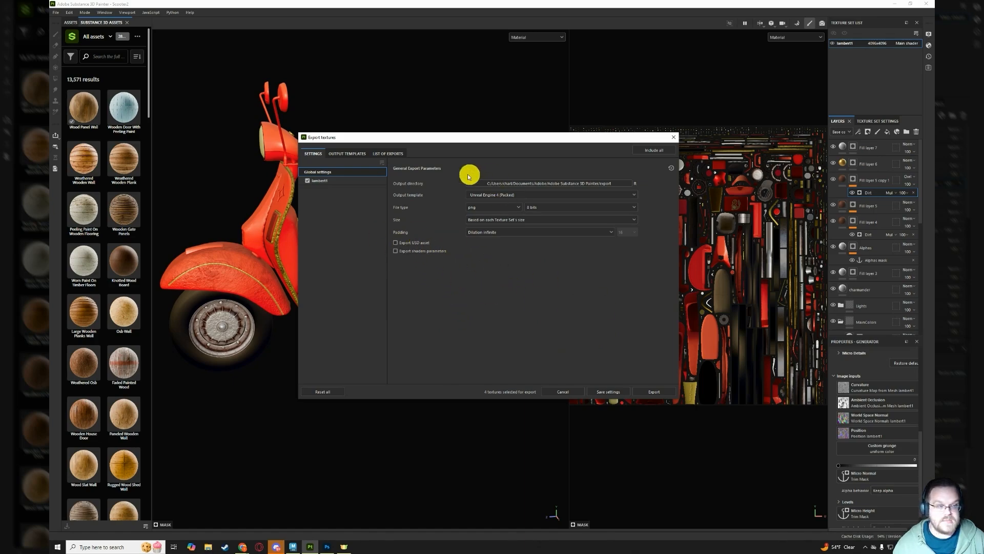
pyautogui.click(354, 156)
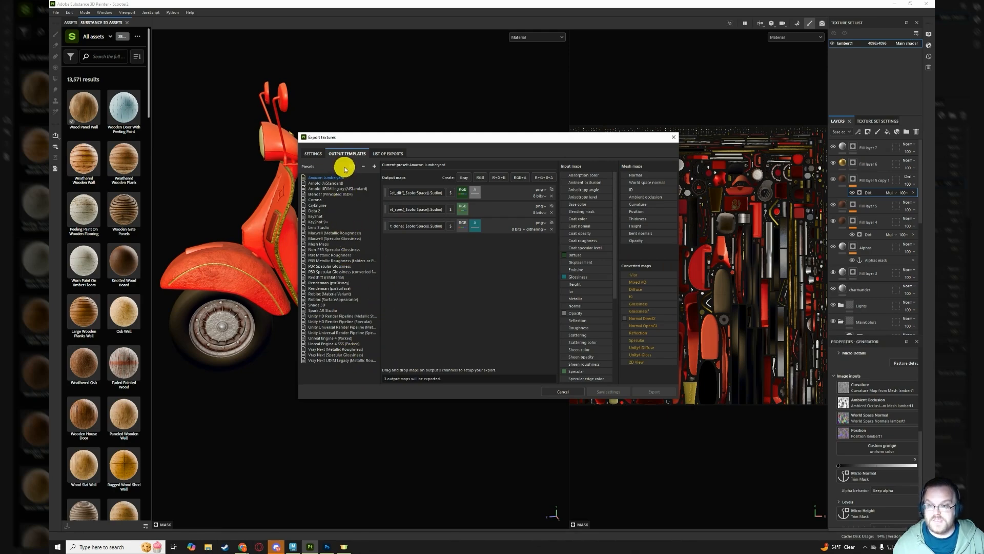
pyautogui.click(314, 154)
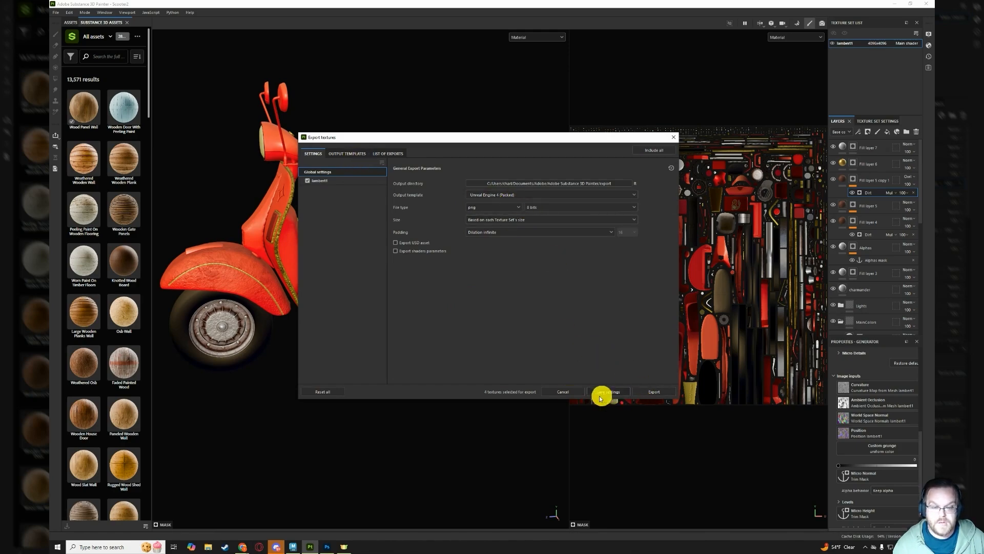
pyautogui.click(658, 392)
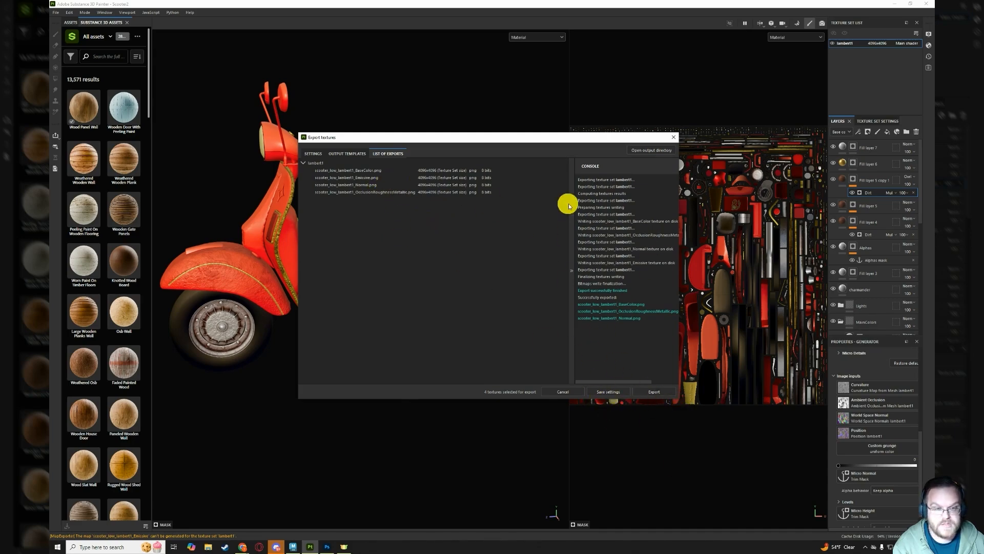
# - Examine the exported scooter_low base color, normal and occlusion-roughness-metallic maps in the output directory, and close the folder and export dialog
pyautogui.click(659, 151)
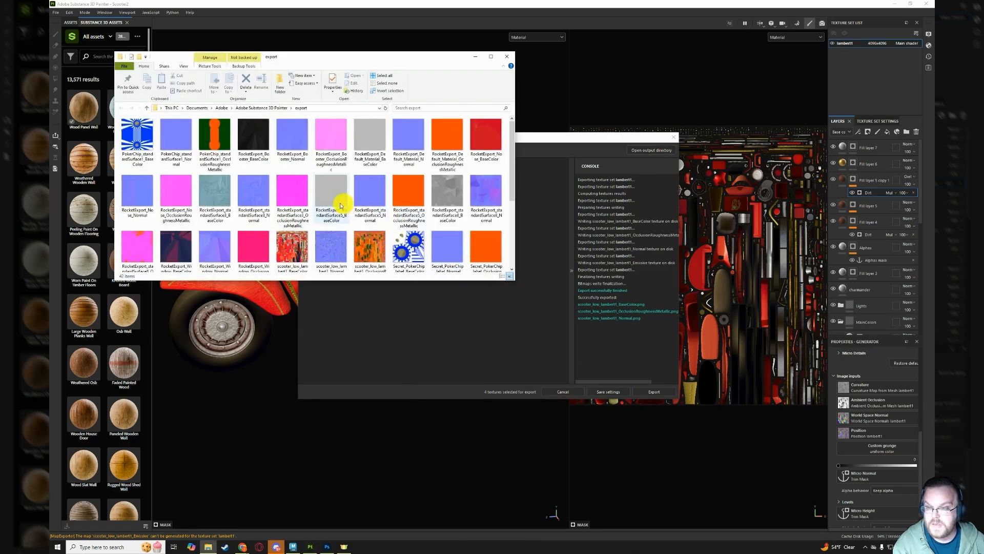
pyautogui.scroll(-3, 276, 159)
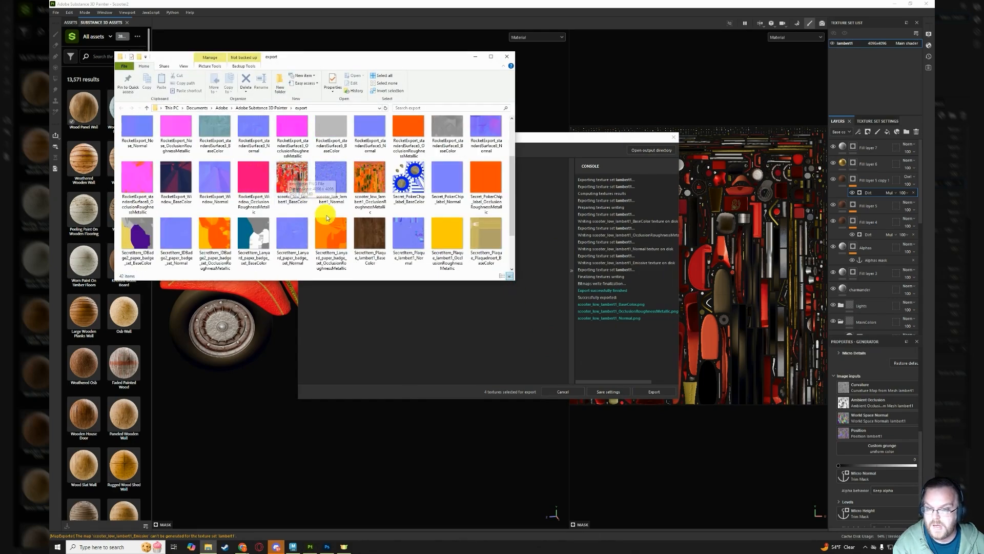
pyautogui.scroll(3, 288, 215)
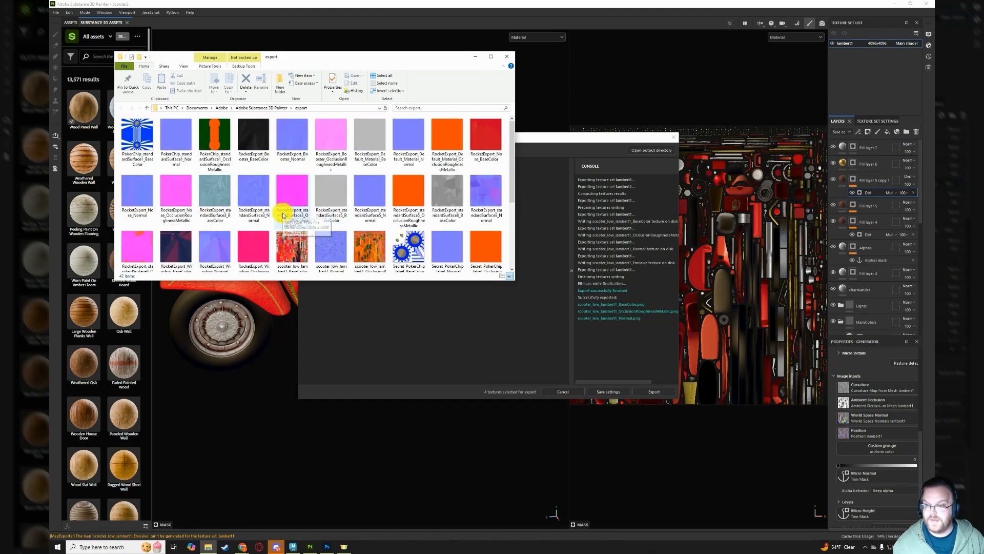
pyautogui.scroll(-1, 283, 214)
pyautogui.click(291, 182)
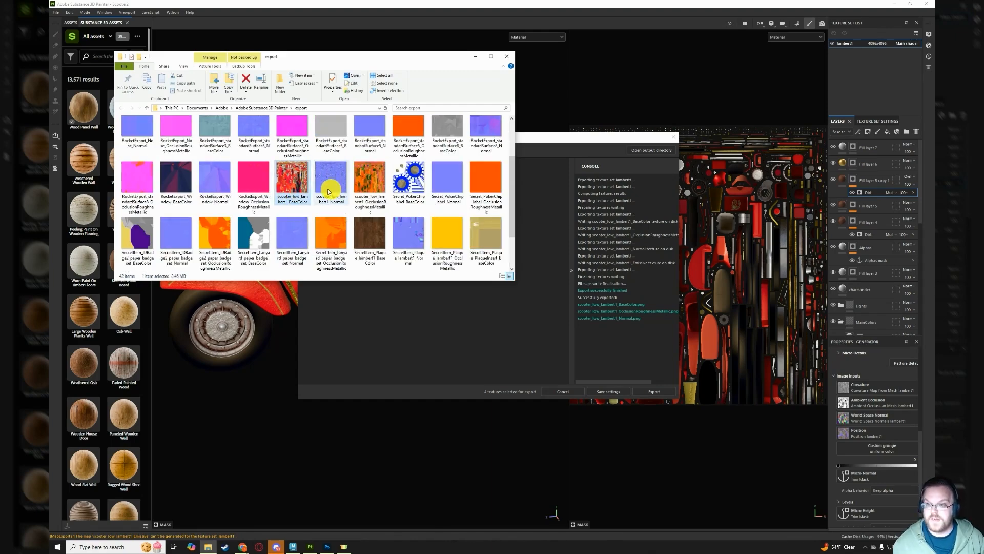
pyautogui.click(336, 177)
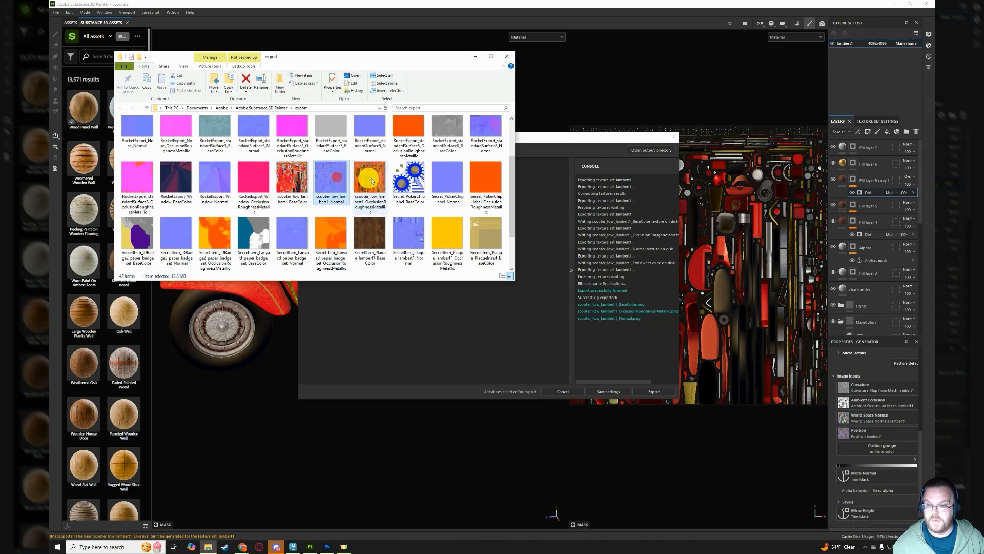
pyautogui.click(378, 180)
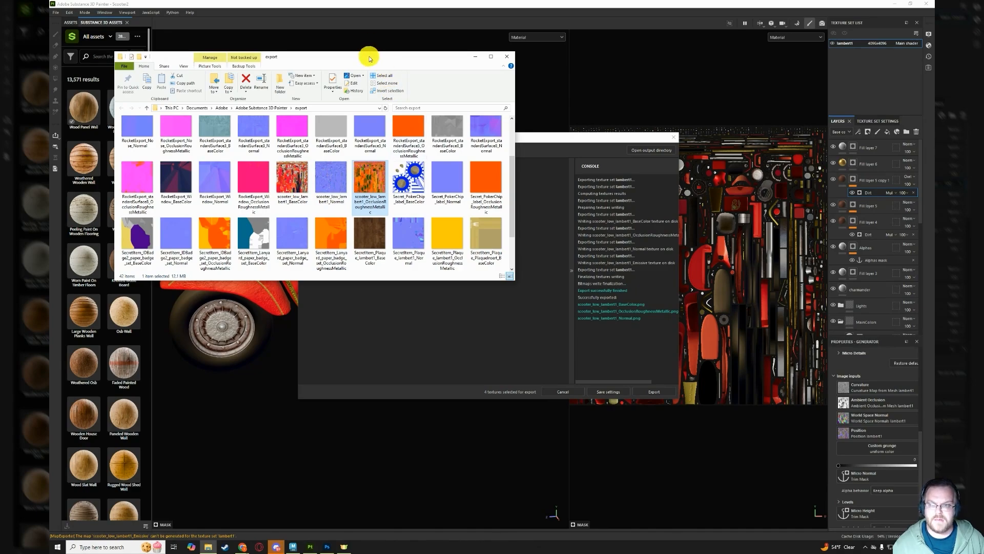
pyautogui.moveTo(369, 58); pyautogui.dragTo(409, 103)
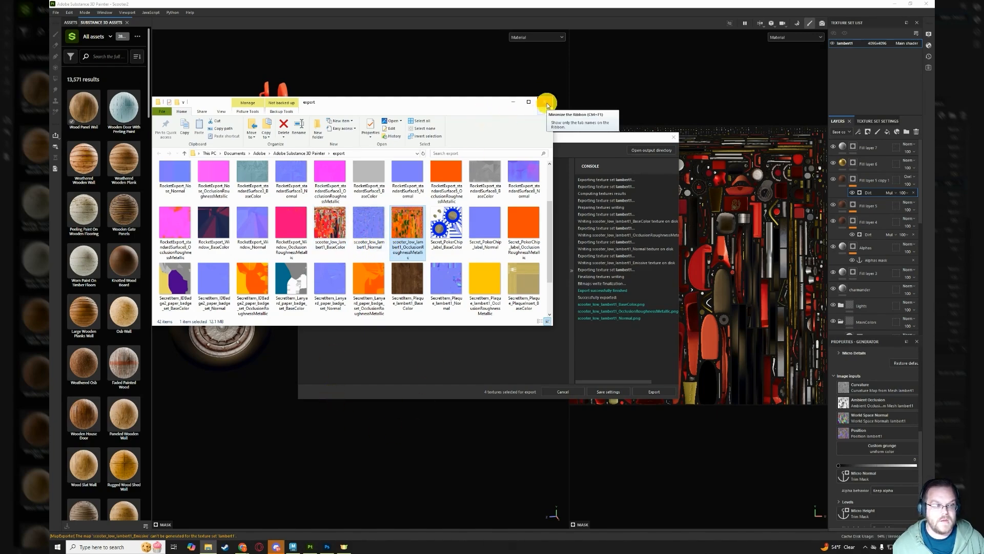
pyautogui.click(548, 104)
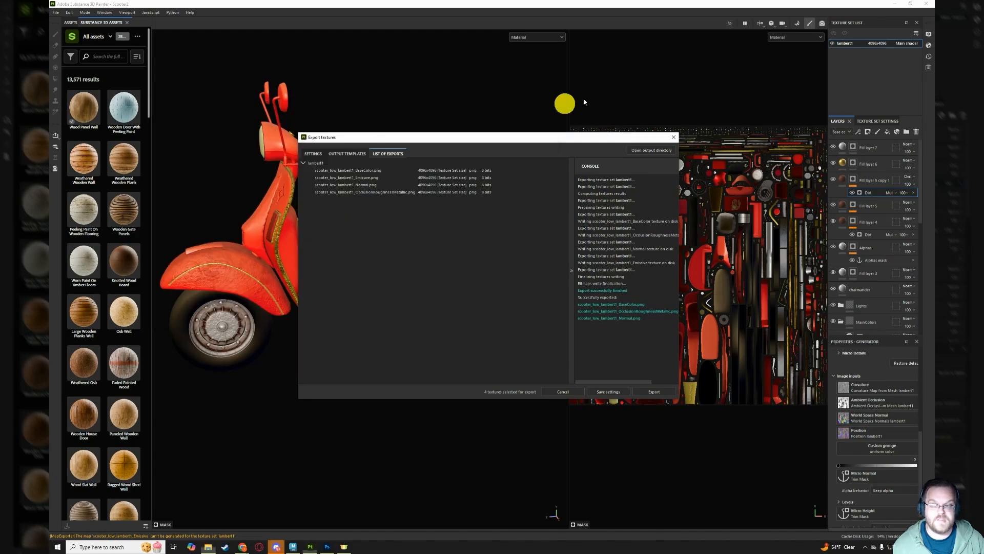
pyautogui.click(669, 138)
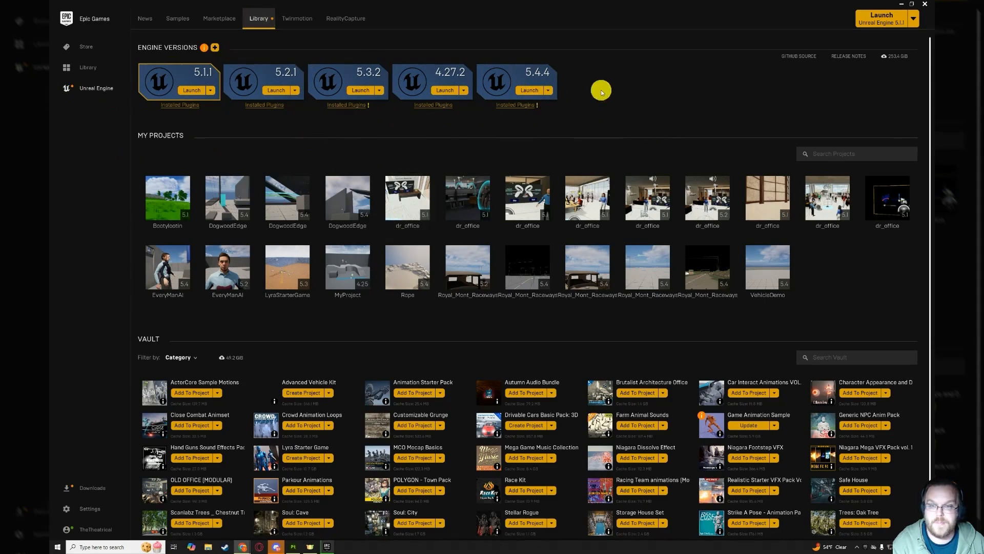
# - Launch Unreal Engine 5.4.4 from the Epic Games launcher's engine library
pyautogui.click(549, 92)
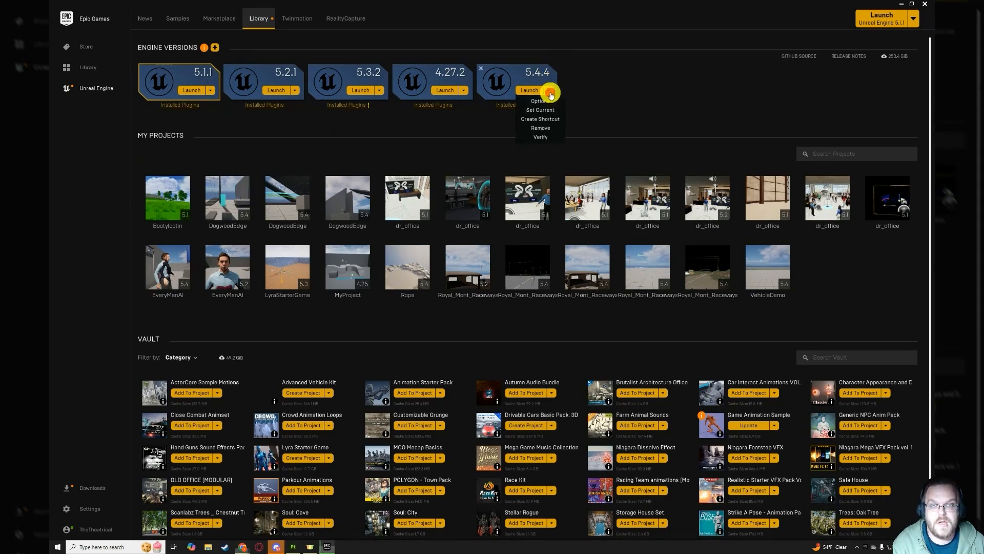
pyautogui.click(618, 99)
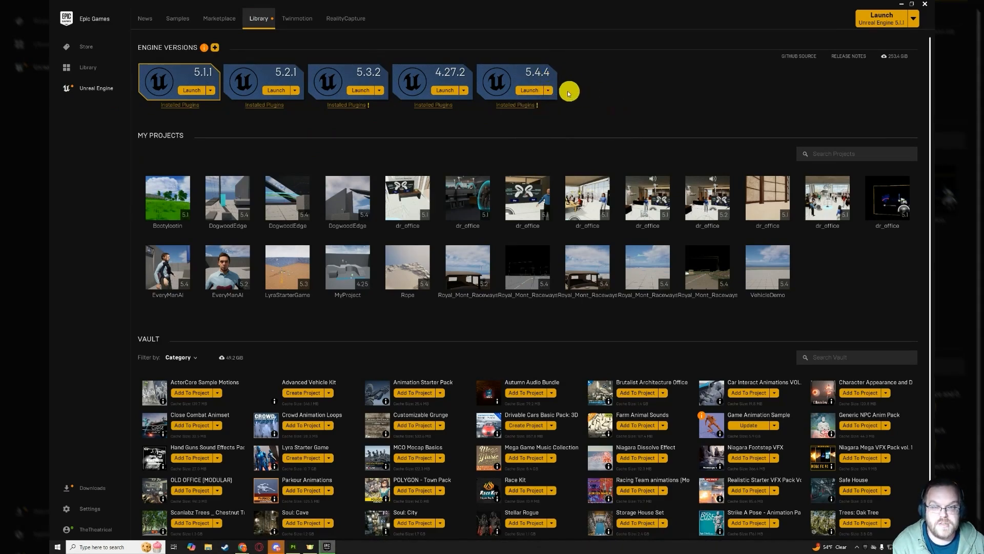
pyautogui.click(532, 92)
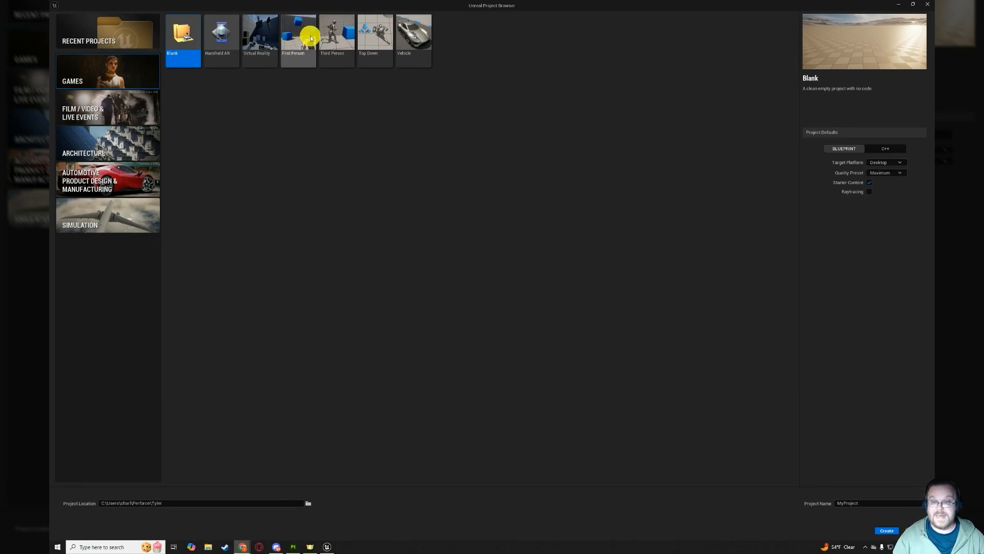
# - Create a Third Person game project named SubstanceTest
pyautogui.click(346, 44)
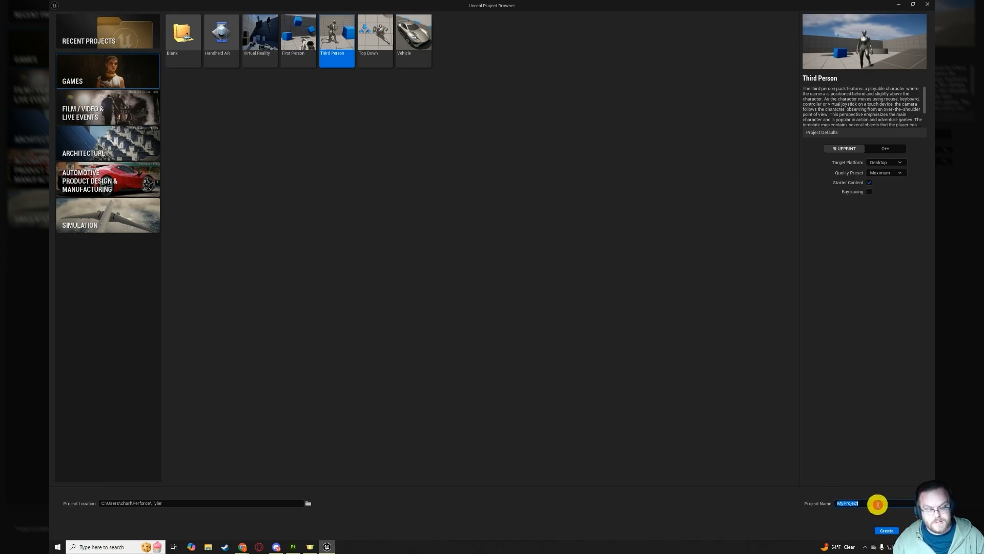
pyautogui.write('Substan')
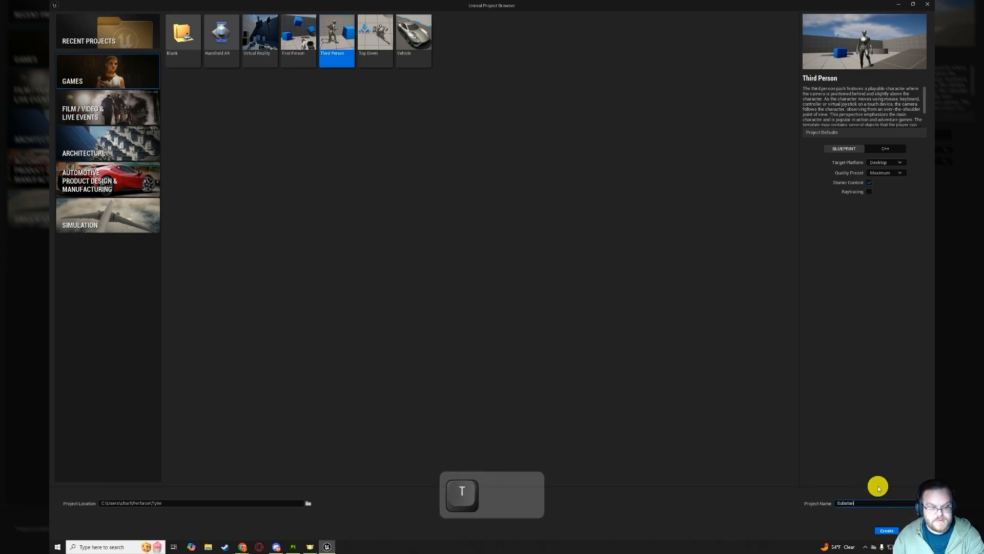
pyautogui.write('ceTest')
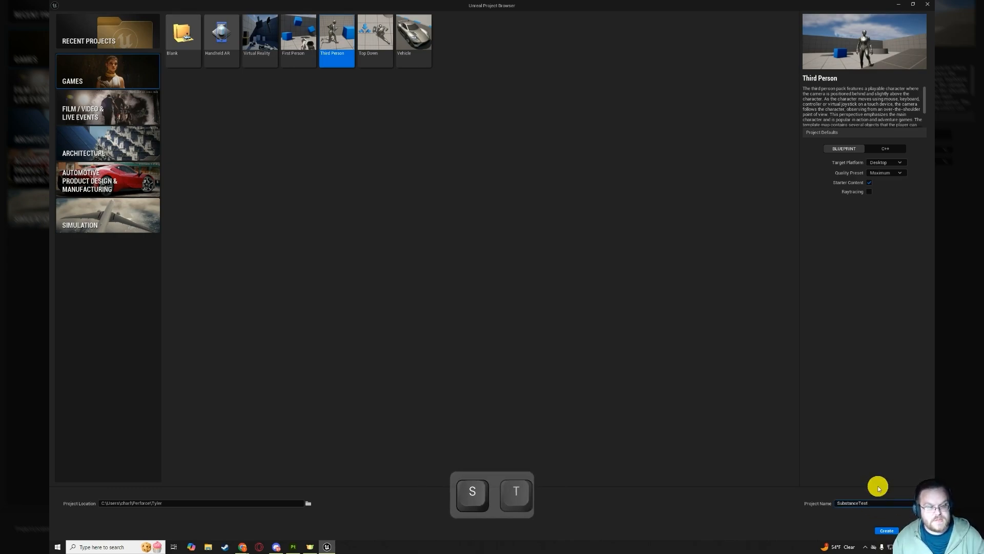
pyautogui.click(885, 532)
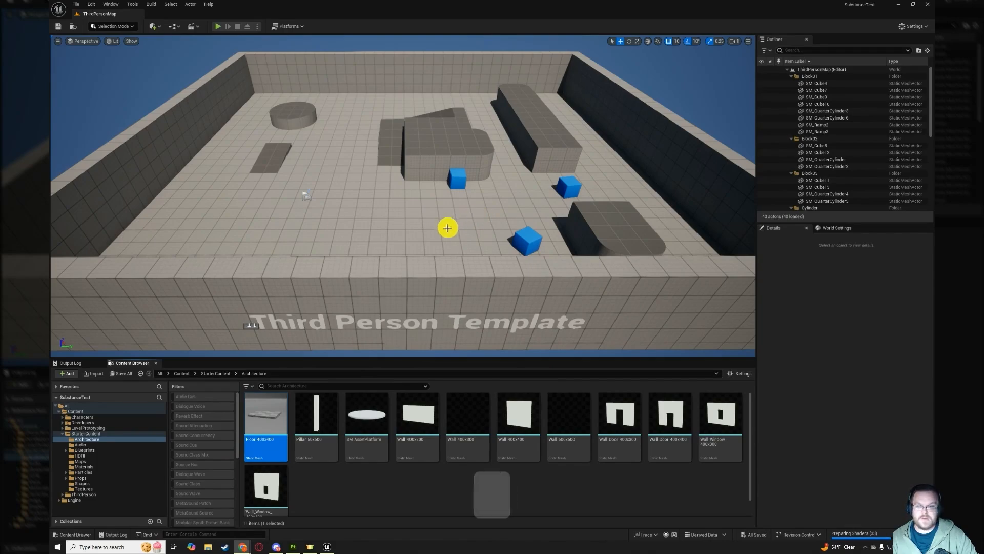
# - Create a folder named Scooter in the project's root Content folder
pyautogui.moveTo(447, 227)
pyautogui.keyDown('alt'); pyautogui.mouseDown()
pyautogui.moveTo(406, 205)
pyautogui.moveTo(437, 200)
pyautogui.moveTo(444, 243)
pyautogui.mouseUp(); pyautogui.keyUp('alt')
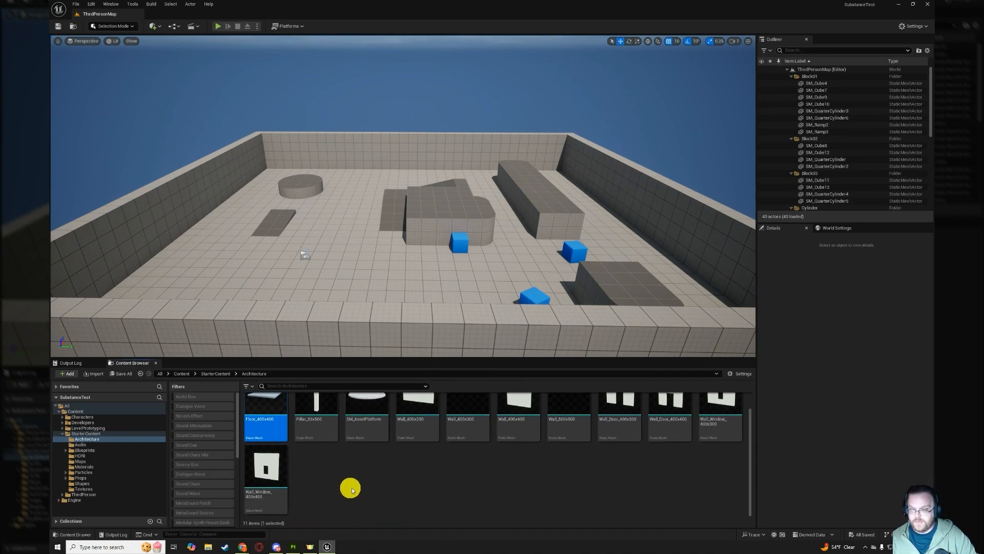
pyautogui.click(183, 374)
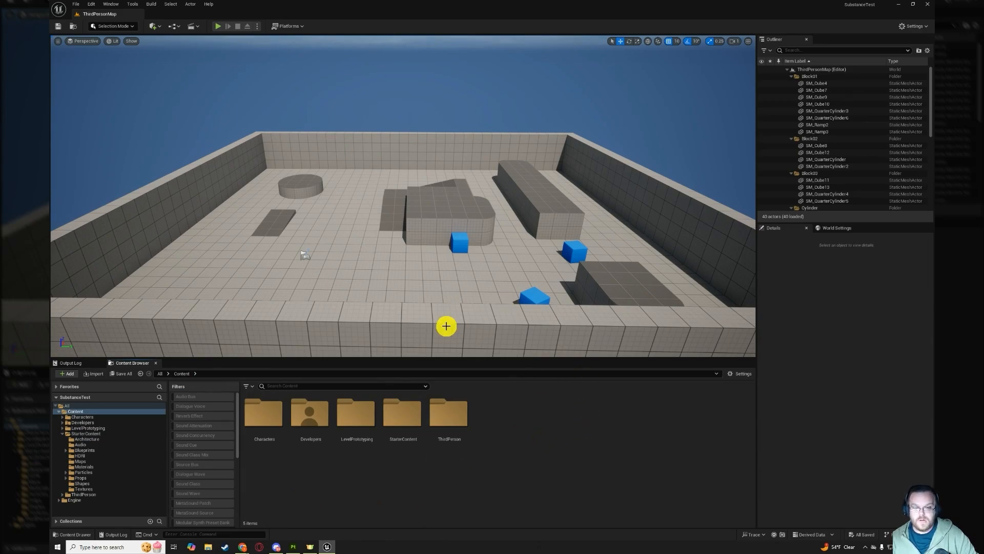
pyautogui.rightClick(512, 417)
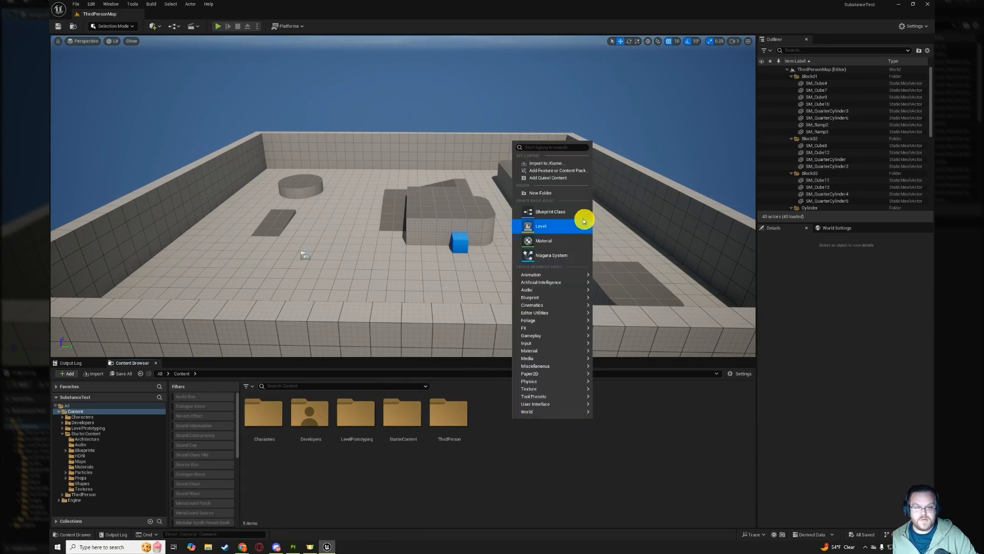
pyautogui.click(558, 193)
pyautogui.write('Scooter')
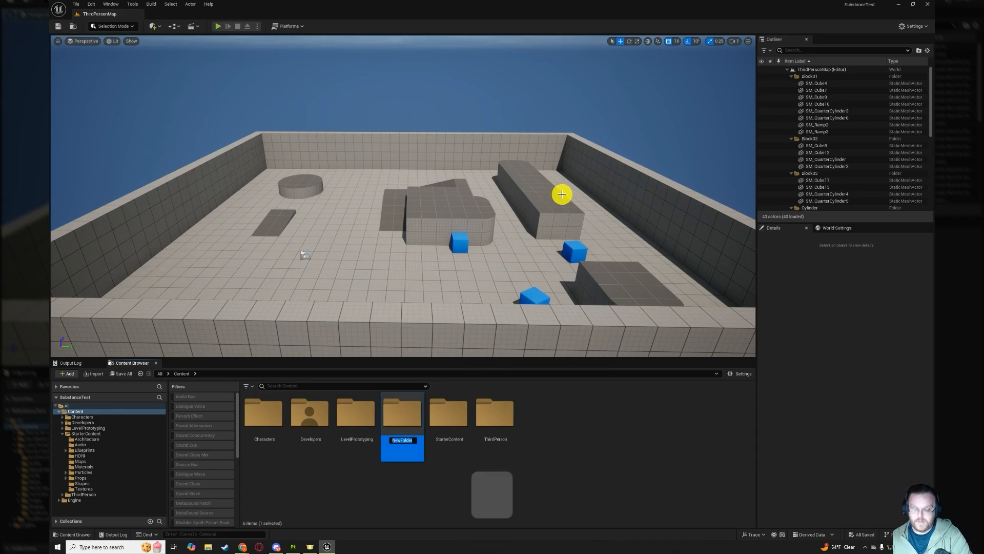
pyautogui.press('Return')
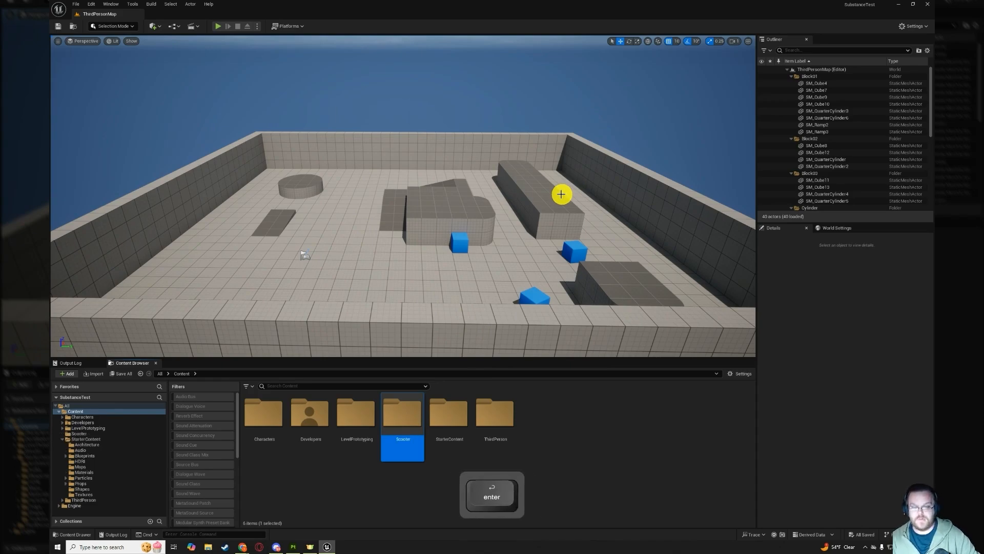
# - Create a subfolder named Textures inside the Scooter folder
pyautogui.doubleClick(402, 410)
pyautogui.rightClick(336, 425)
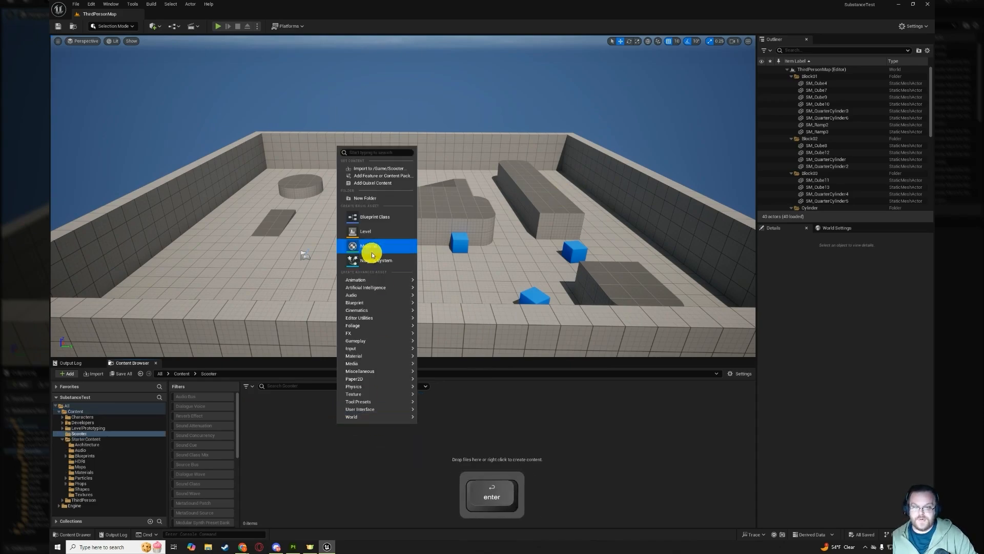
pyautogui.click(367, 198)
pyautogui.write('Textures')
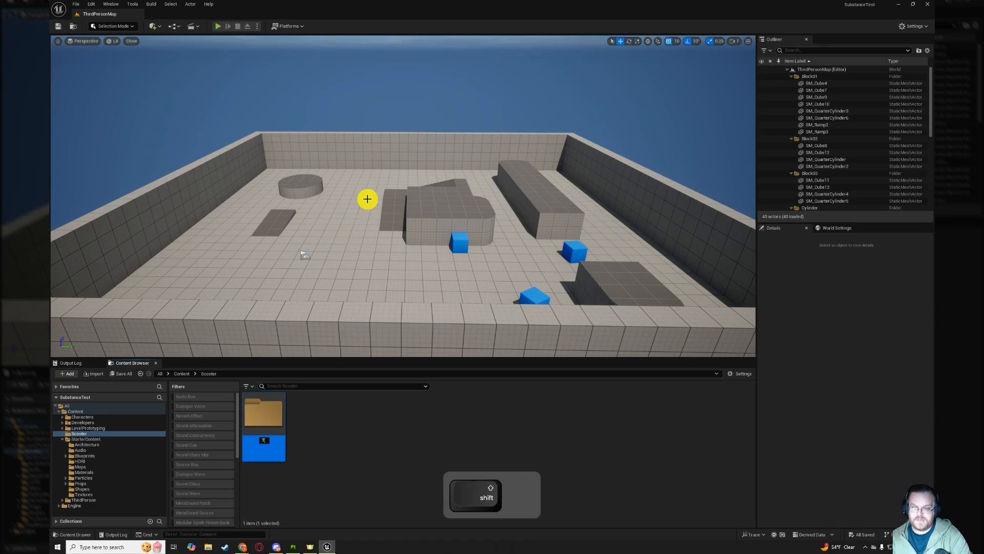
pyautogui.press('Return')
pyautogui.click(345, 476)
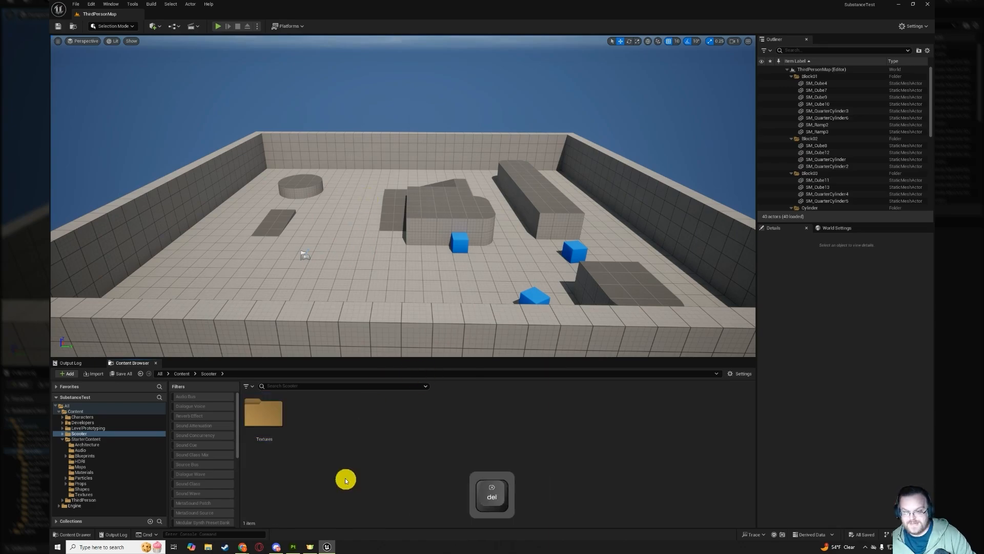
# - Import the scooter_low model from the Desktop into the Scooter folder as a static mesh with Combine Meshes enabled
pyautogui.rightClick(316, 417)
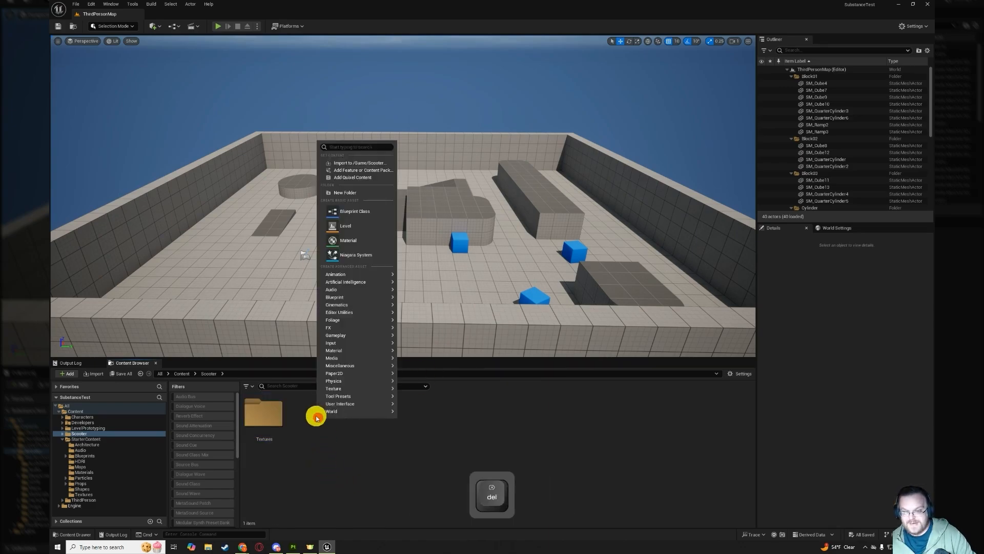
pyautogui.click(376, 162)
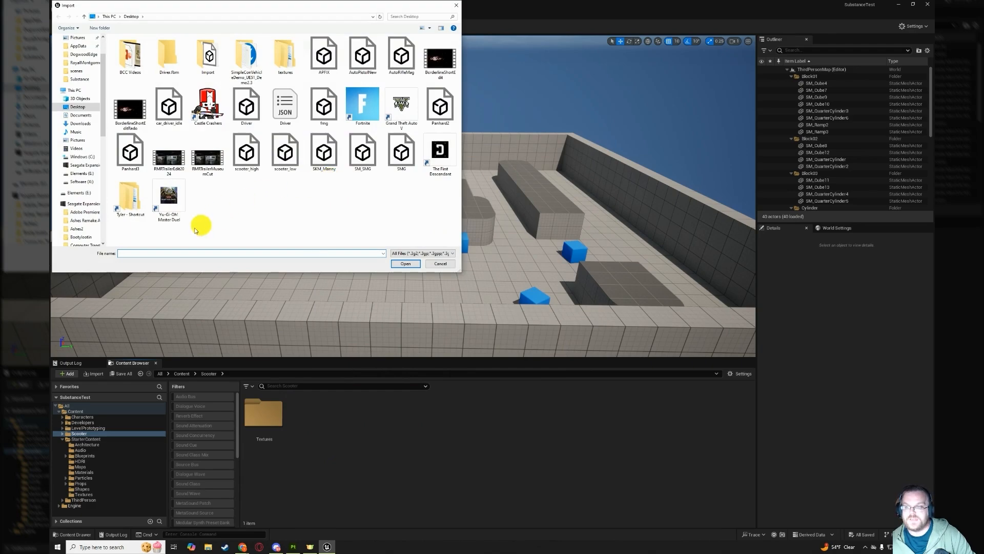
pyautogui.doubleClick(285, 151)
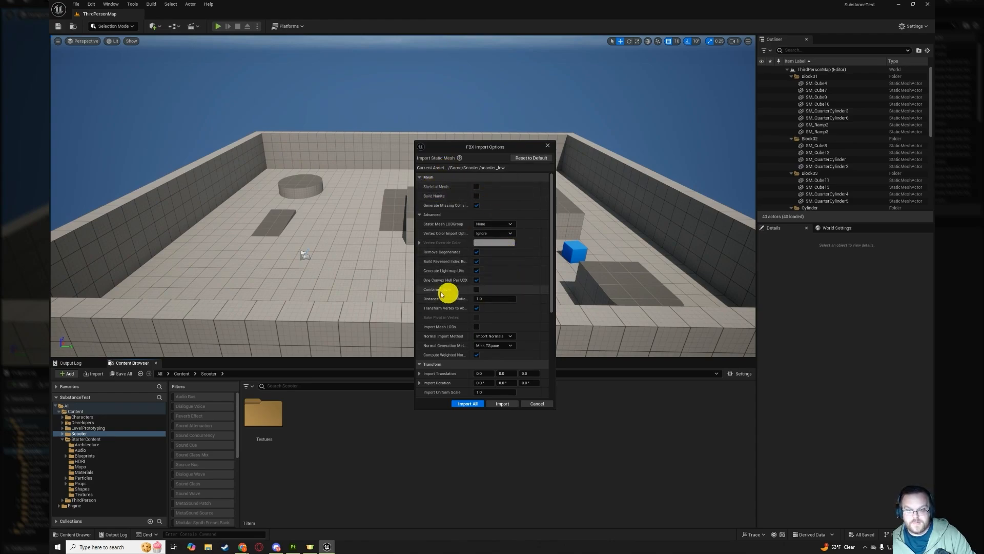
pyautogui.click(477, 289)
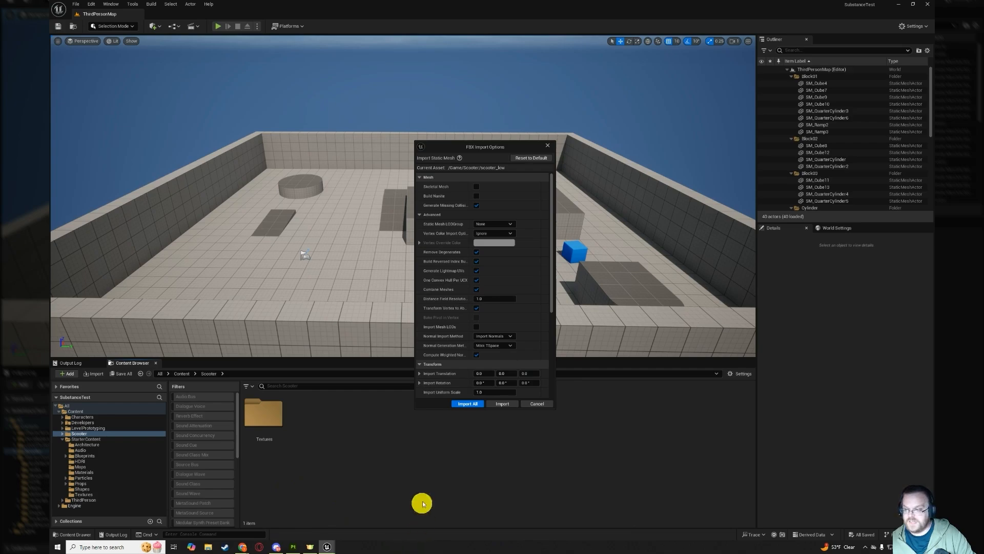
pyautogui.click(467, 404)
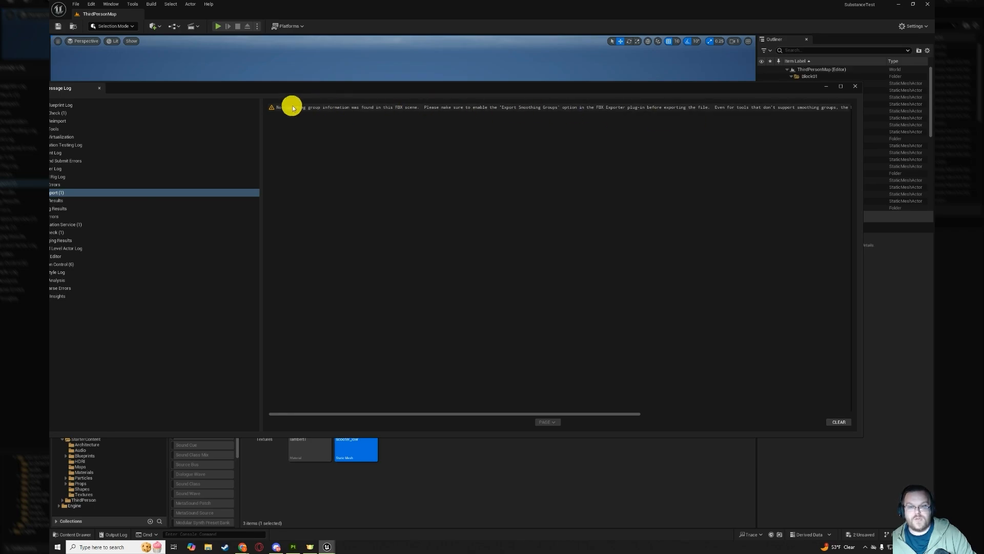
pyautogui.click(855, 87)
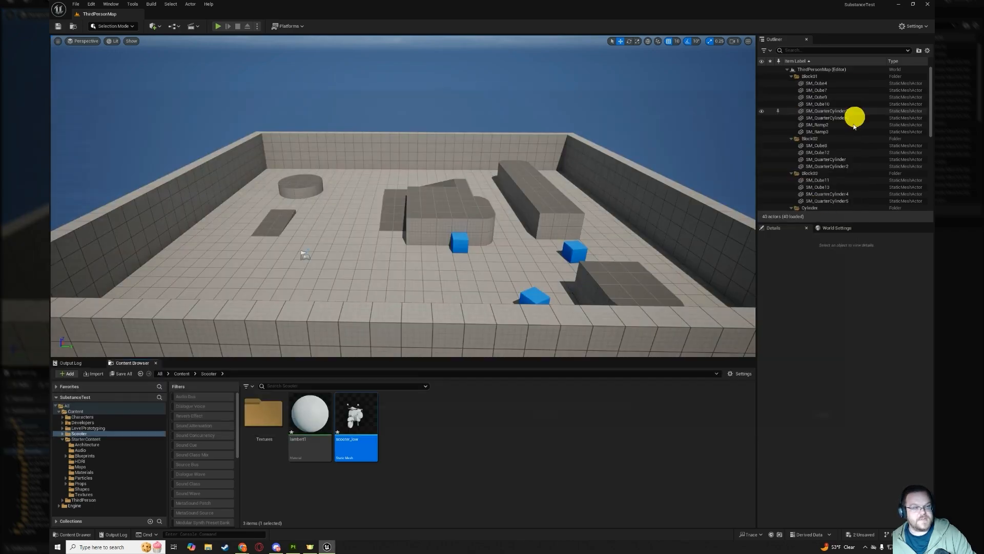
# - Open the scooter_low static mesh and shrink its editor window to fit above the Content Browser
pyautogui.click(554, 458)
pyautogui.doubleClick(359, 422)
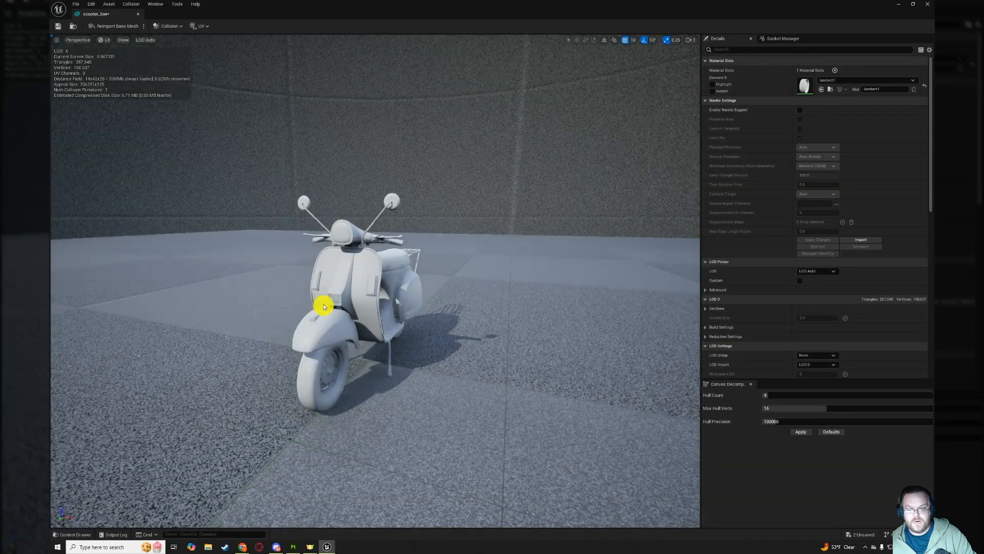
pyautogui.keyDown('alt'); pyautogui.moveTo(323, 306); pyautogui.dragTo(432, 281); pyautogui.keyUp('alt')
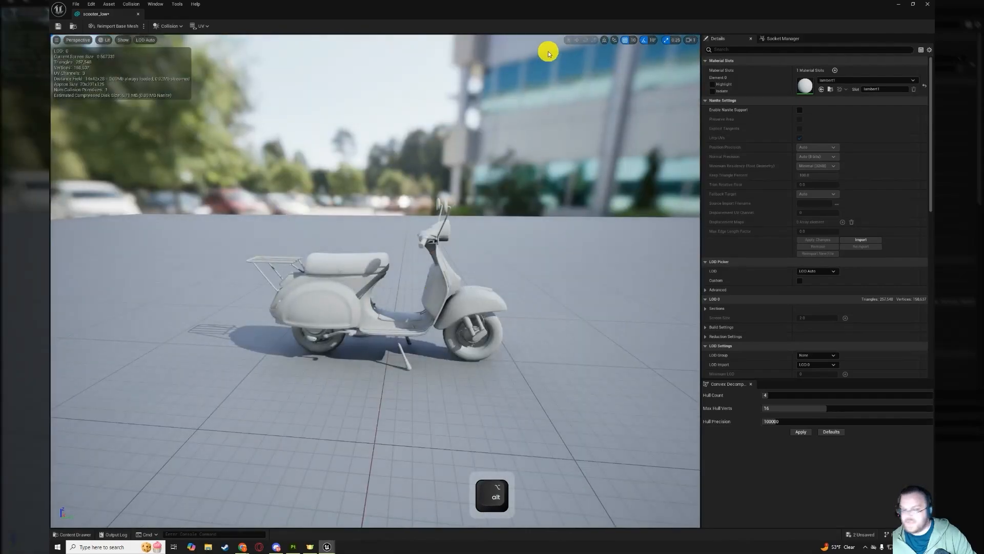
pyautogui.moveTo(281, 9); pyautogui.dragTo(445, 39)
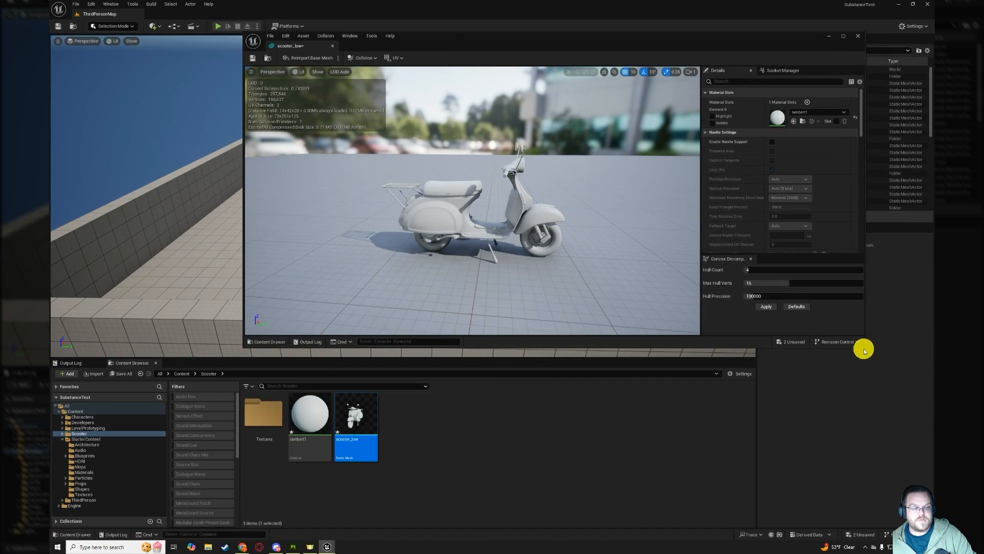
pyautogui.moveTo(864, 348); pyautogui.dragTo(708, 326)
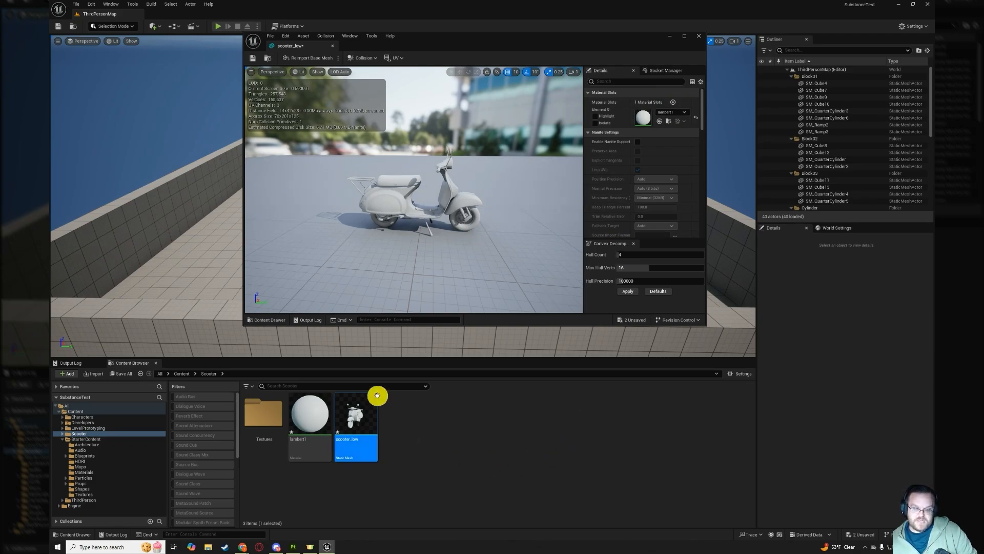
# - Import the scooter_low_lambert1 BaseColor, Normal and OcclusionRoughnessMetallic images from the Substance export folder into the Textures folder
pyautogui.doubleClick(258, 411)
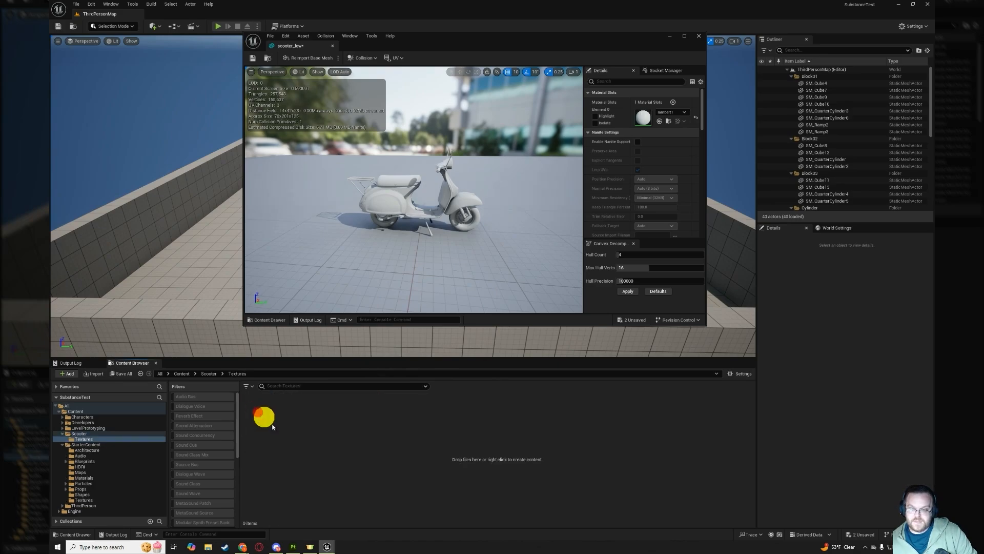
pyautogui.rightClick(316, 446)
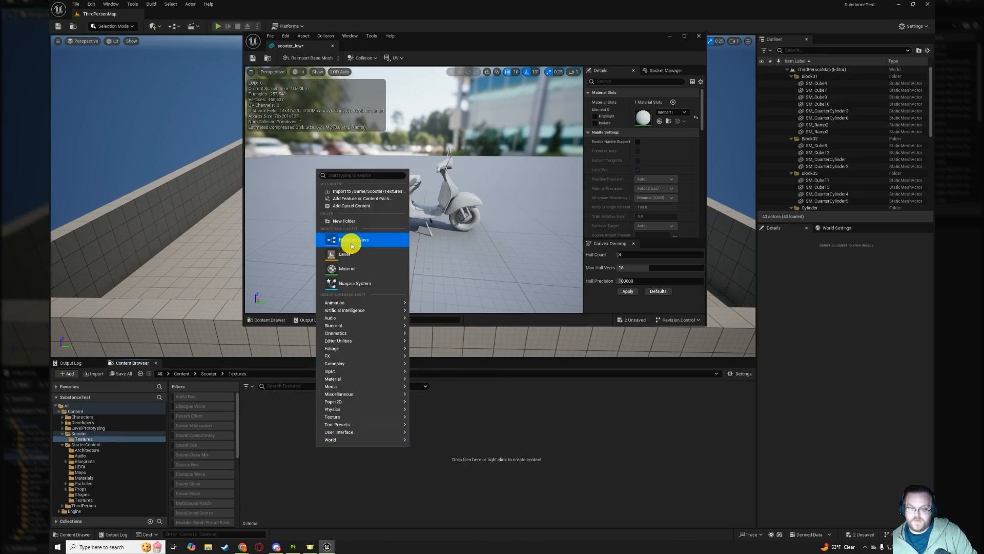
pyautogui.click(353, 192)
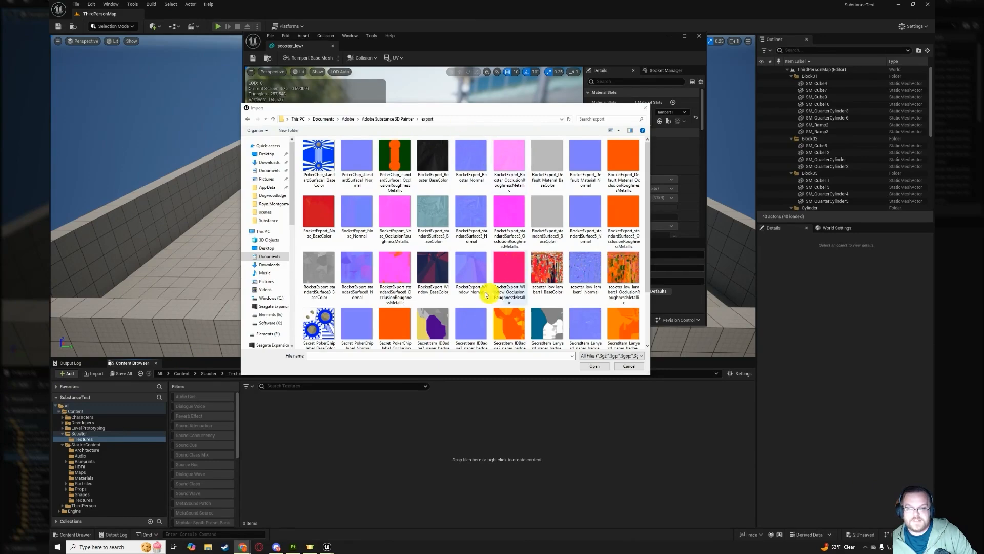
pyautogui.click(554, 272)
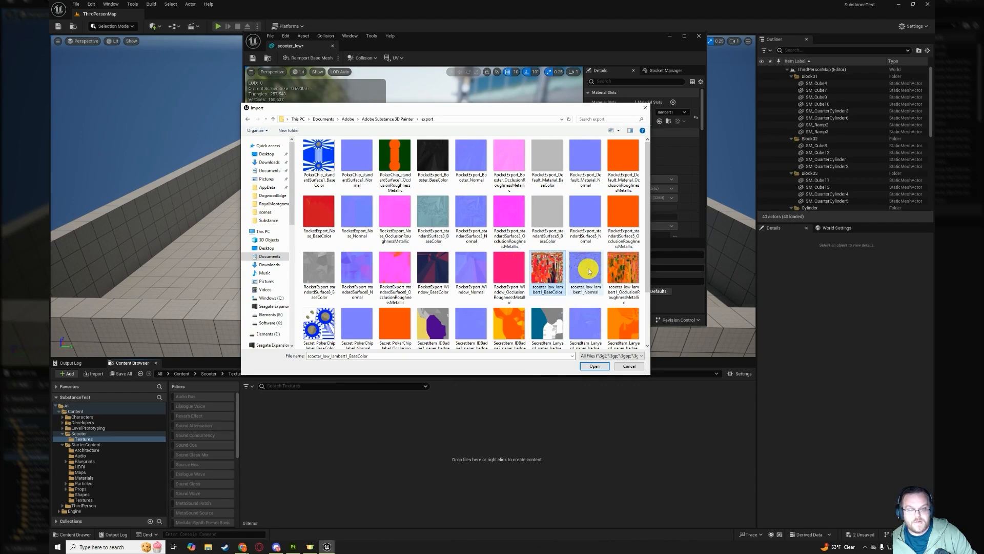
pyautogui.keyDown('shift'); pyautogui.click(634, 274); pyautogui.keyUp('shift')
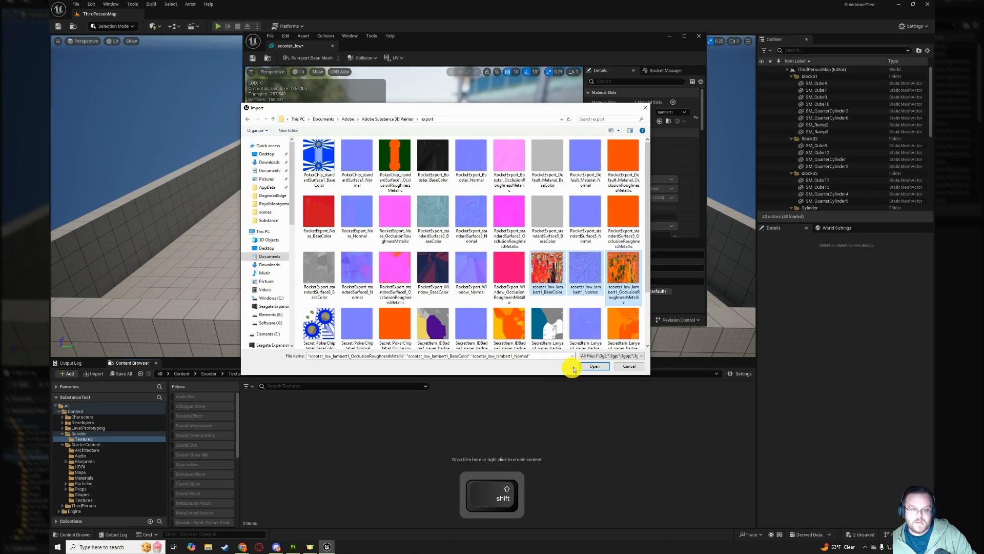
pyautogui.click(592, 367)
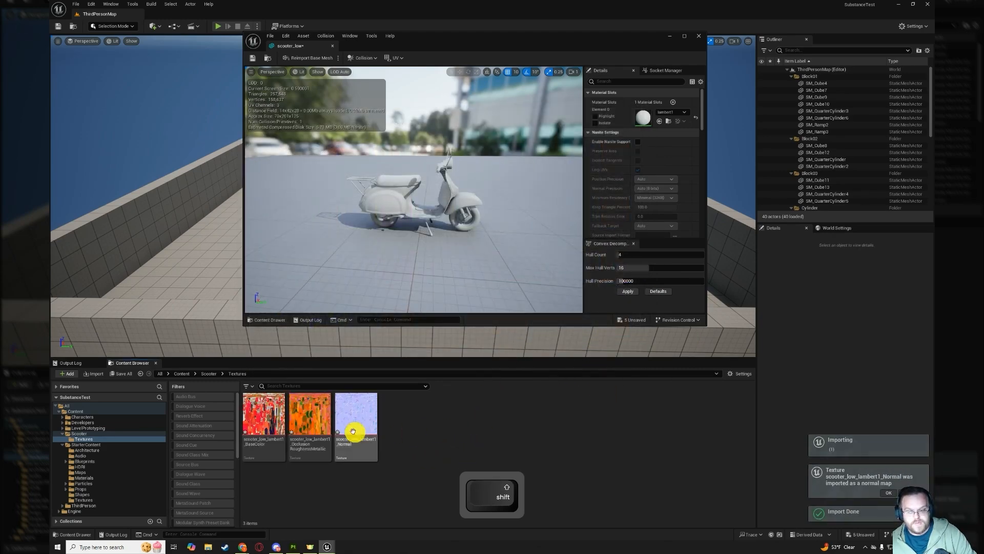
# - Examine the imported base color, normal and occlusion-roughness-metallic textures one by one in the texture editor
pyautogui.doubleClick(276, 413)
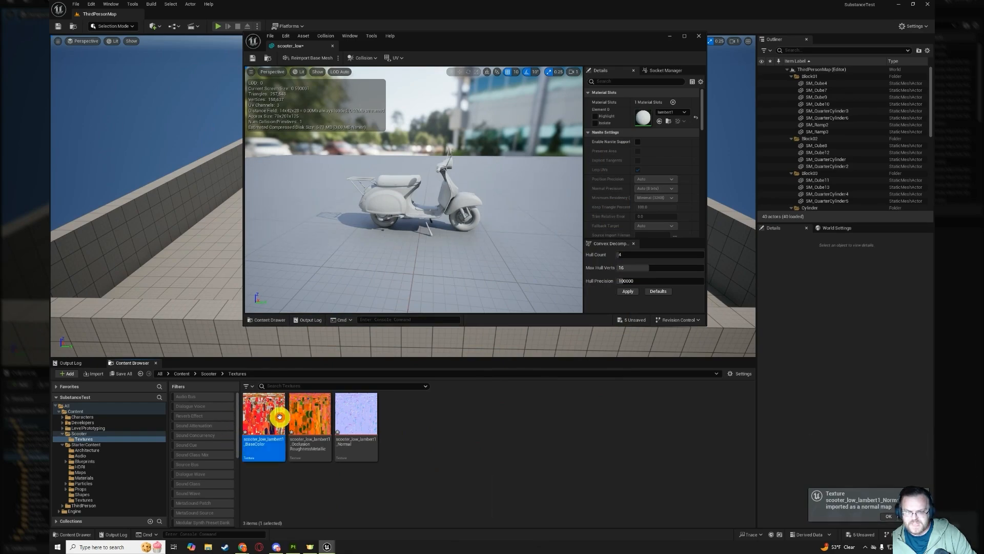
pyautogui.scroll(2, 493, 244)
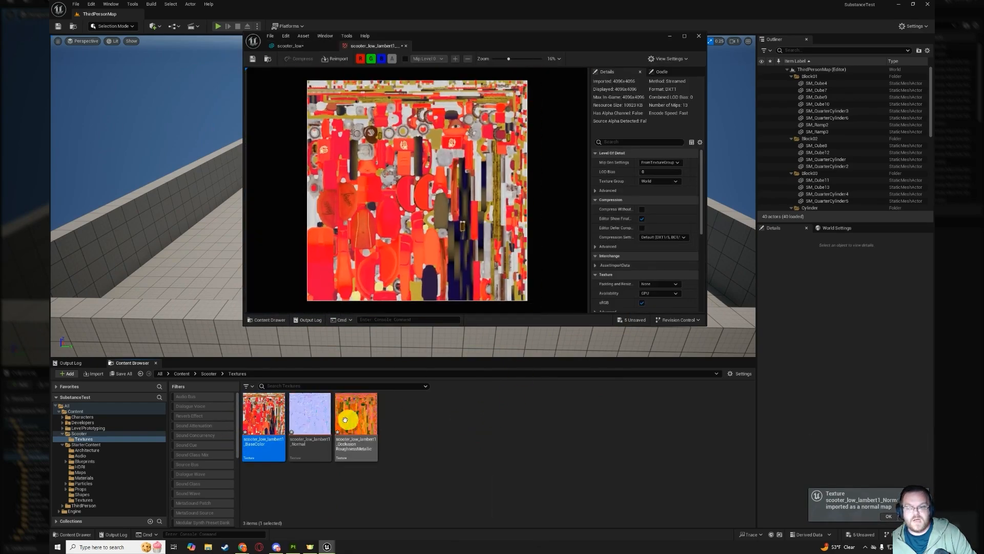
pyautogui.doubleClick(310, 413)
pyautogui.scroll(-2, 479, 249)
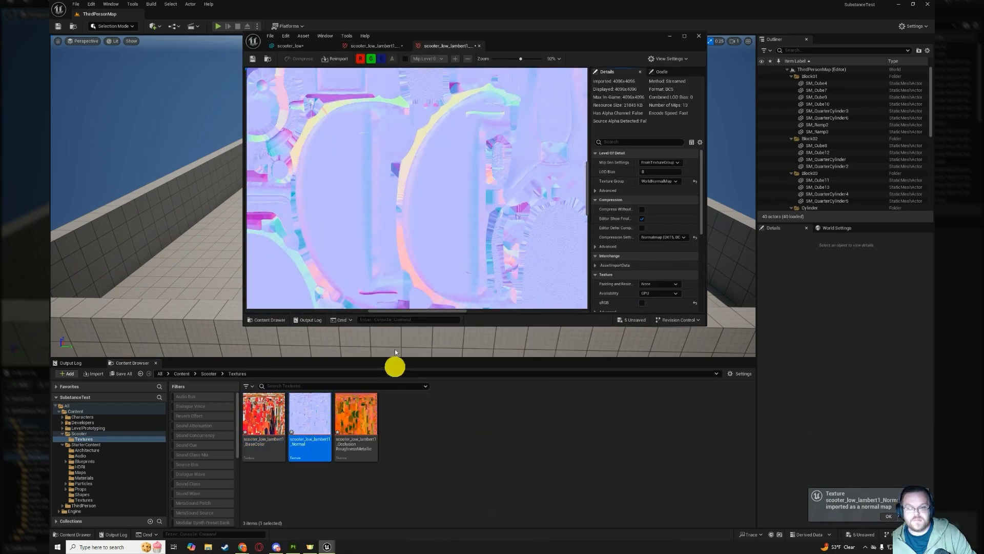
pyautogui.scroll(-3, 426, 214)
pyautogui.scroll(-3, 425, 215)
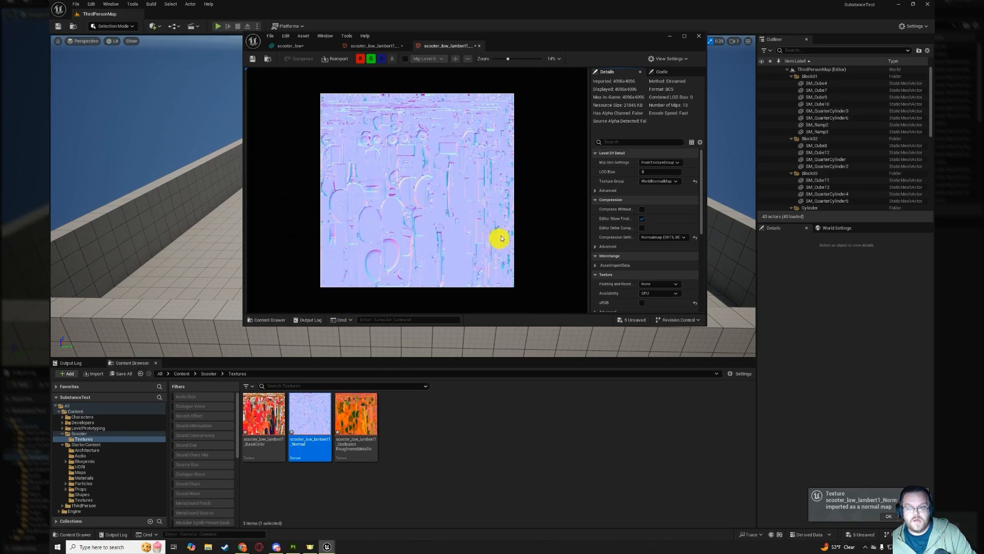
pyautogui.scroll(2, 437, 210)
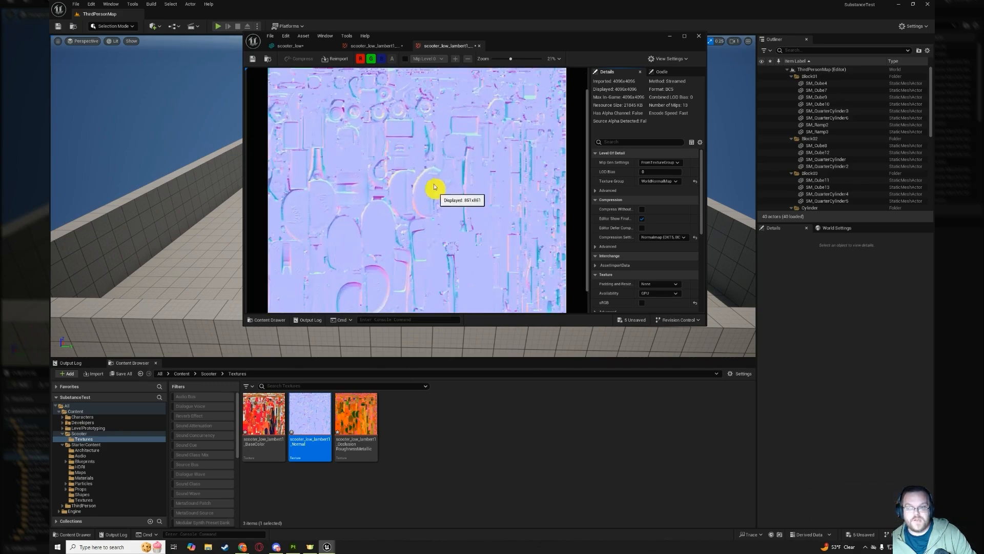
pyautogui.doubleClick(356, 417)
pyautogui.scroll(-5, 428, 180)
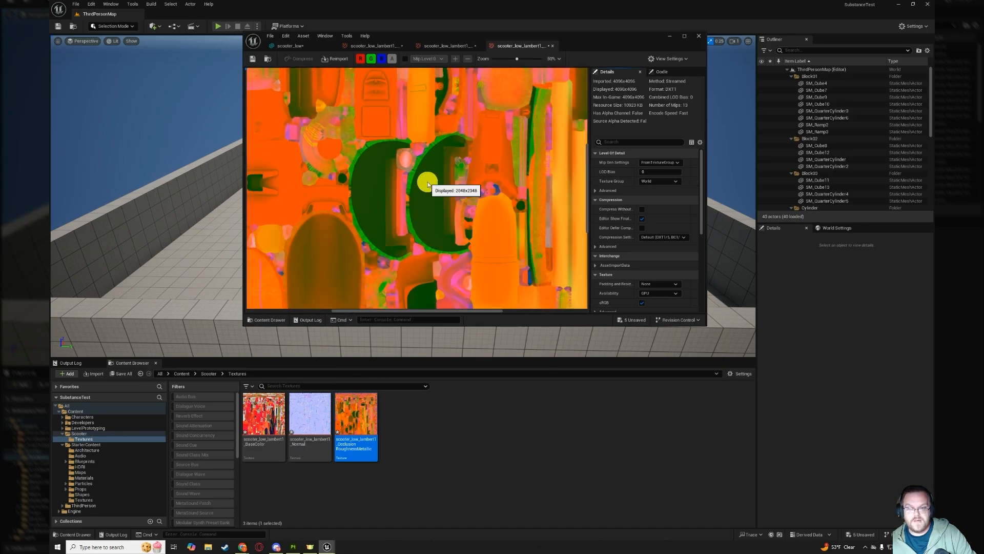
pyautogui.scroll(-3, 434, 185)
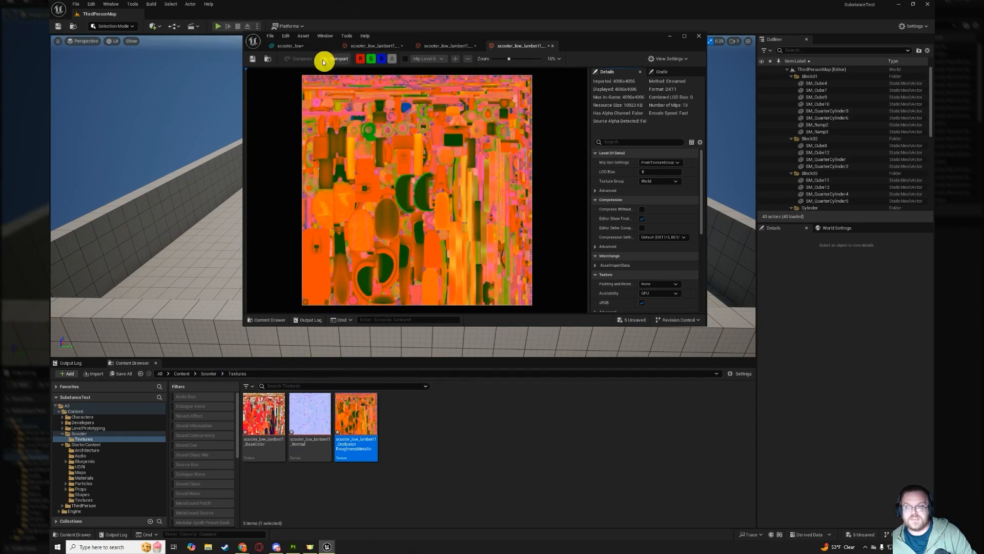
# - Open the scooter mesh's lambert1 material graph and enlarge the editor window while leaving the Textures folder accessible
pyautogui.click(310, 45)
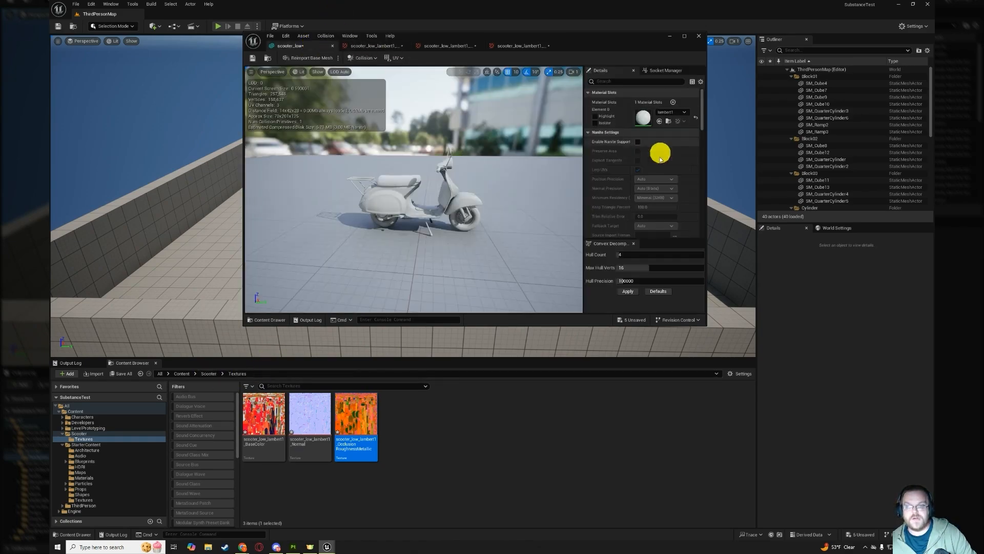
pyautogui.doubleClick(642, 119)
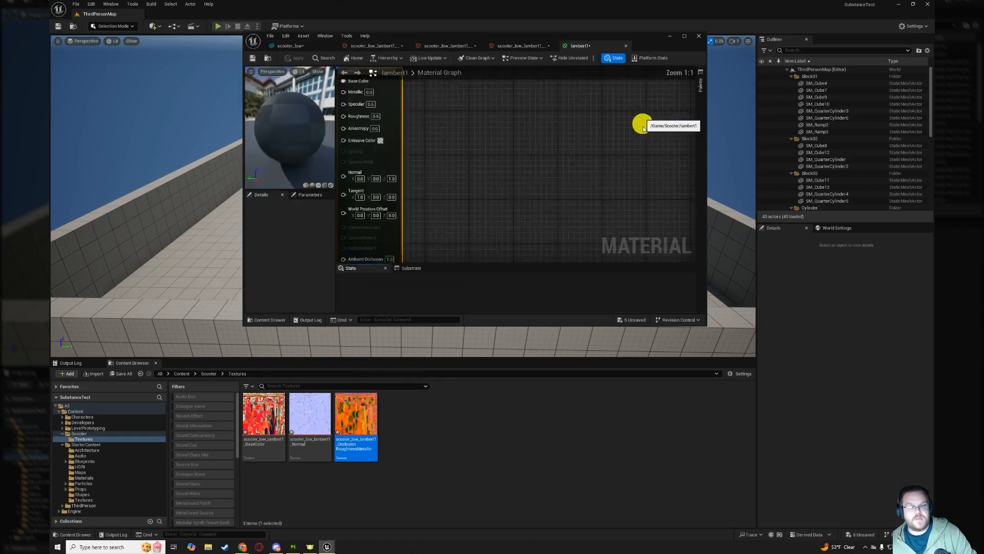
pyautogui.click(281, 47)
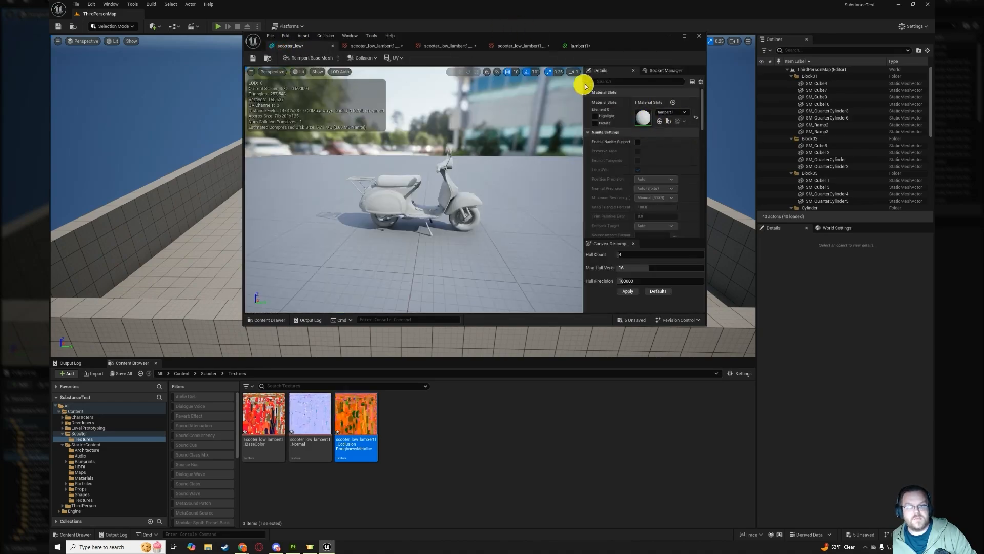
pyautogui.click(579, 47)
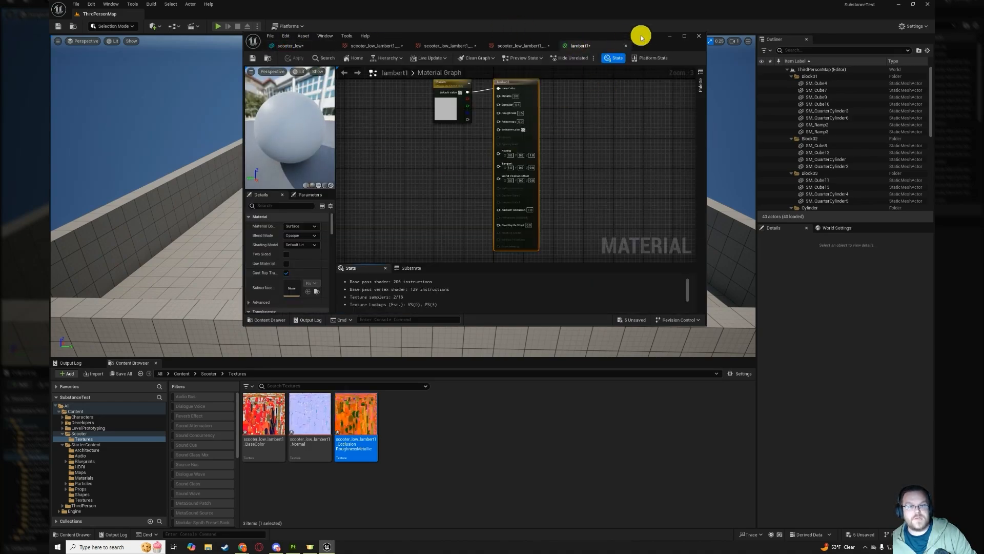
pyautogui.moveTo(644, 40); pyautogui.dragTo(650, 39)
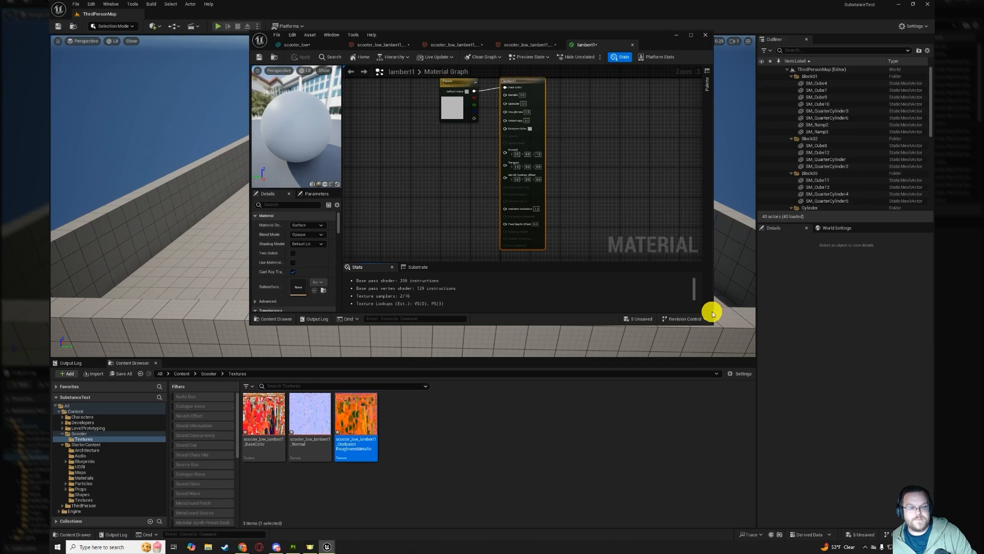
pyautogui.moveTo(712, 313); pyautogui.dragTo(866, 307)
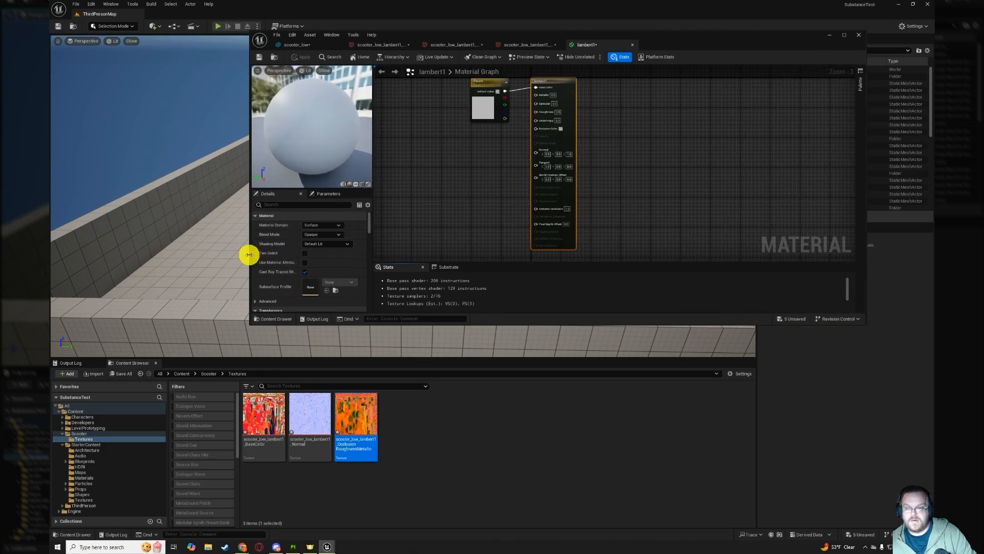
pyautogui.moveTo(249, 254); pyautogui.dragTo(76, 230)
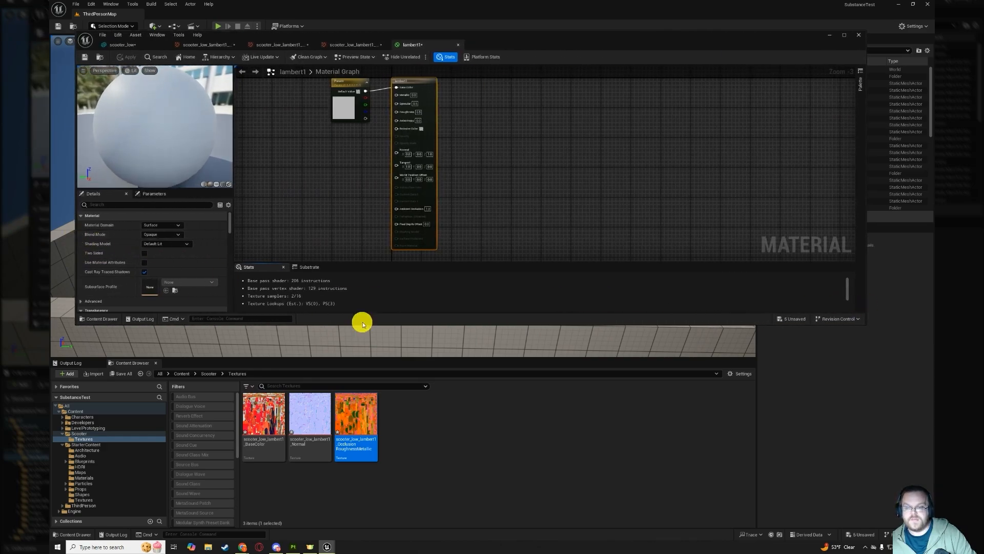
pyautogui.moveTo(363, 325); pyautogui.dragTo(362, 351)
# - Add all three scooter textures to the lambert1 material graph as Texture Sample nodes
pyautogui.click(266, 434)
pyautogui.keyDown('shift'); pyautogui.click(340, 424); pyautogui.keyUp('shift')
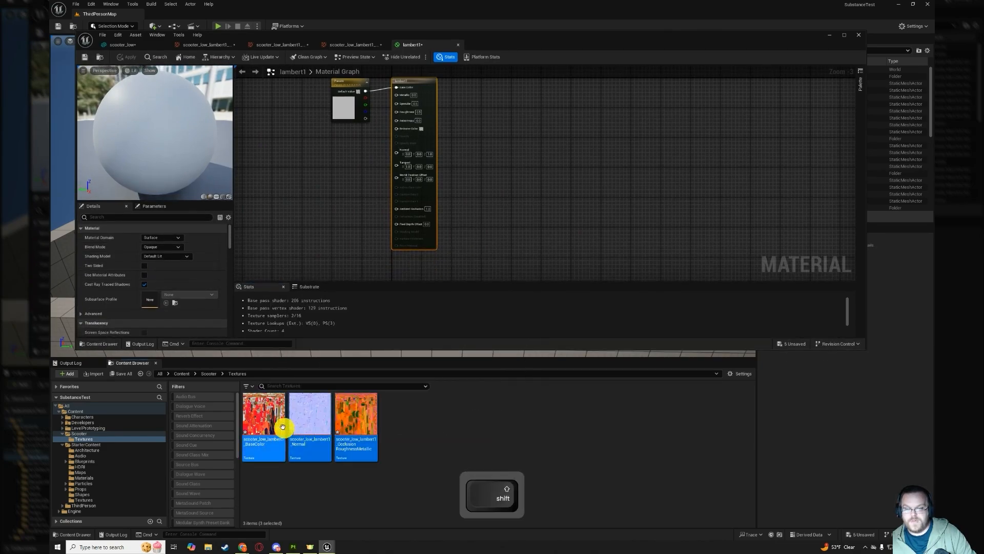
pyautogui.moveTo(313, 417); pyautogui.dragTo(275, 167)
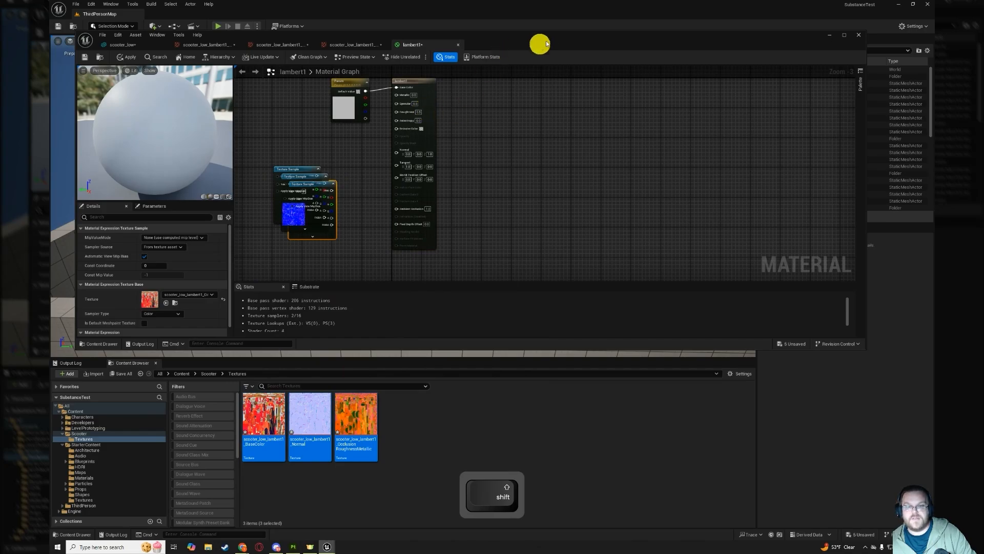
# - Maximize the material editor and separate the overlapping Texture Sample nodes, with base color uppermost, occlusion-roughness-metallic in the middle and normal lowest
pyautogui.moveTo(546, 38); pyautogui.dragTo(549, 1)
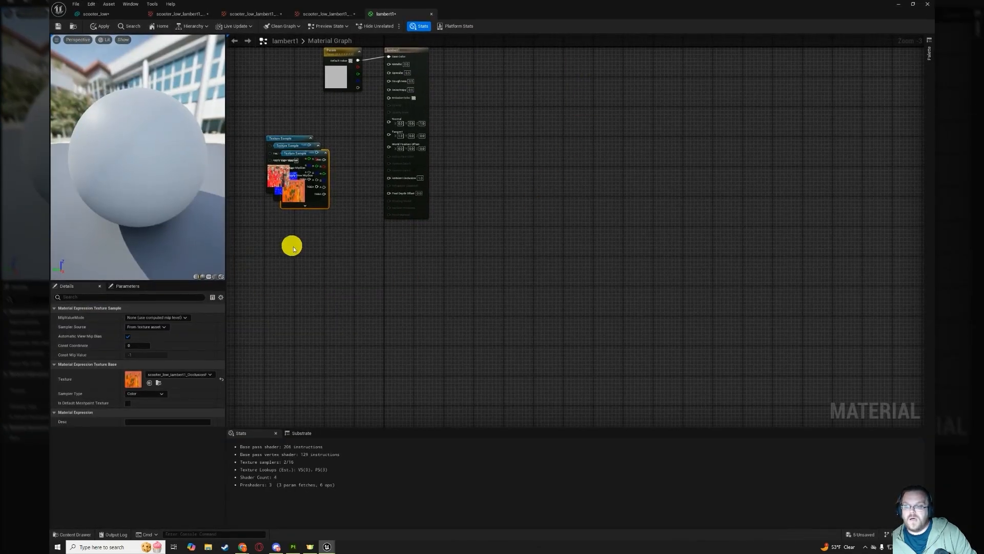
pyautogui.moveTo(293, 249); pyautogui.dragTo(424, 351, button='right')
pyautogui.scroll(3, 459, 287)
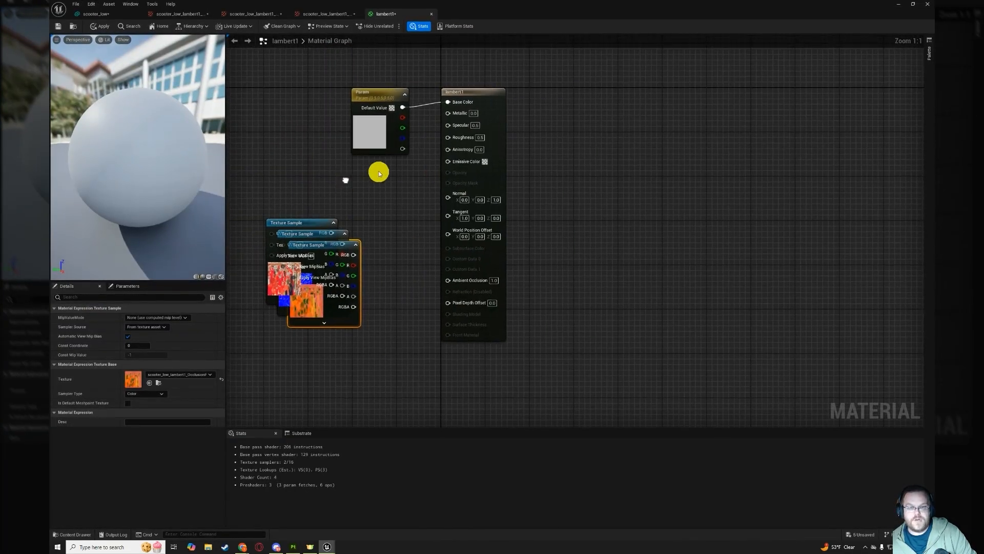
pyautogui.moveTo(378, 172); pyautogui.dragTo(456, 163, button='right')
pyautogui.moveTo(382, 217); pyautogui.dragTo(342, 72)
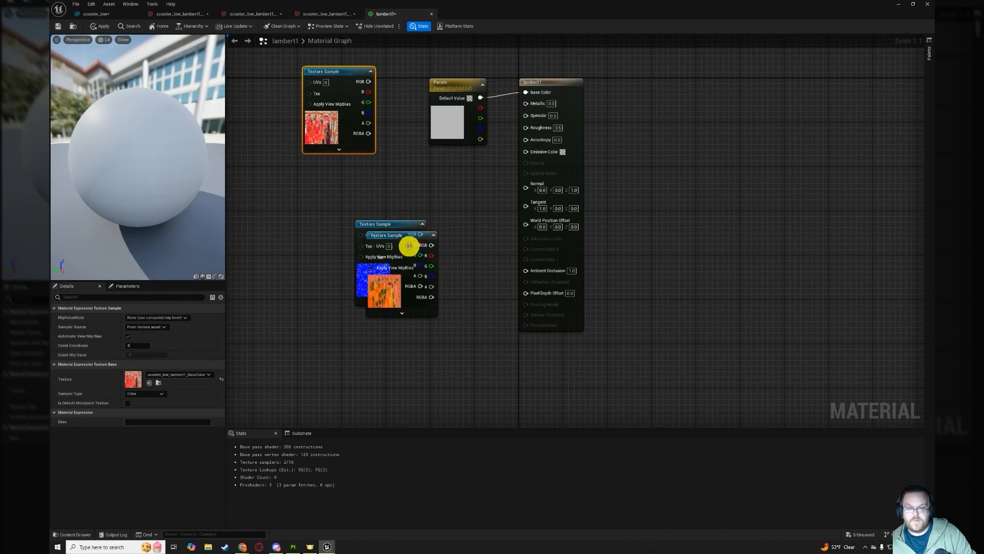
pyautogui.moveTo(401, 224); pyautogui.dragTo(323, 337)
pyautogui.click(397, 234)
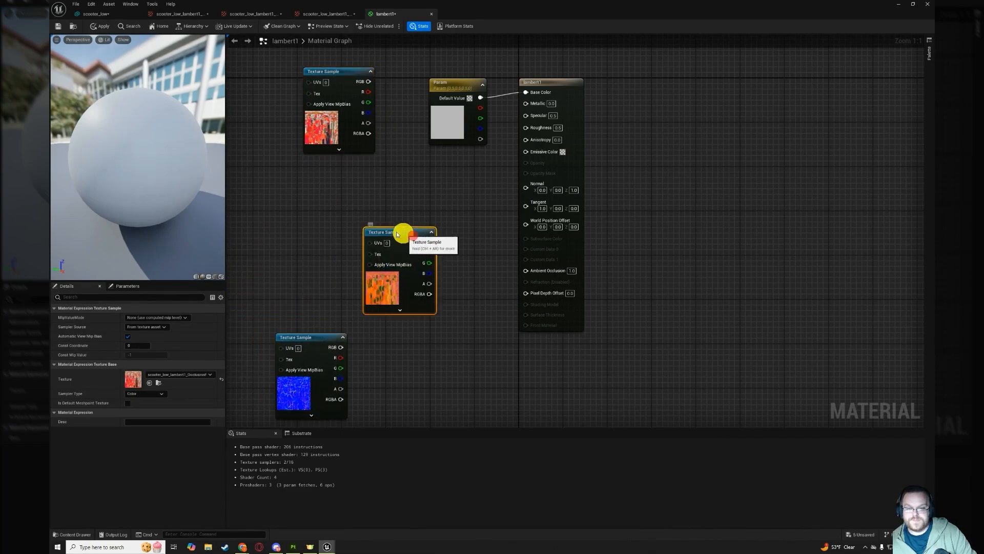
pyautogui.moveTo(398, 235); pyautogui.dragTo(330, 223)
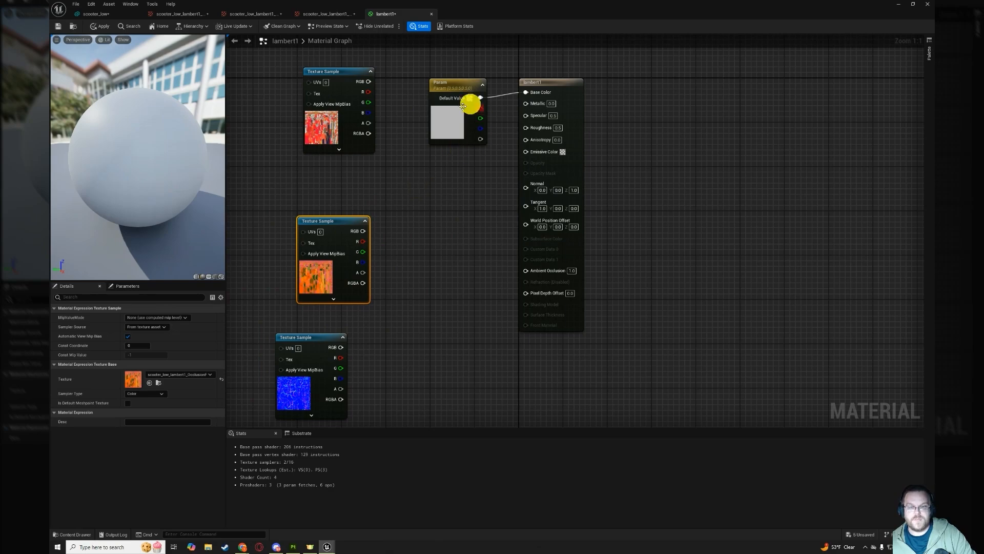
# - Delete the Param color node that feeds the lambert1 material's Base Color input
pyautogui.moveTo(430, 195); pyautogui.dragTo(410, 241, button='right')
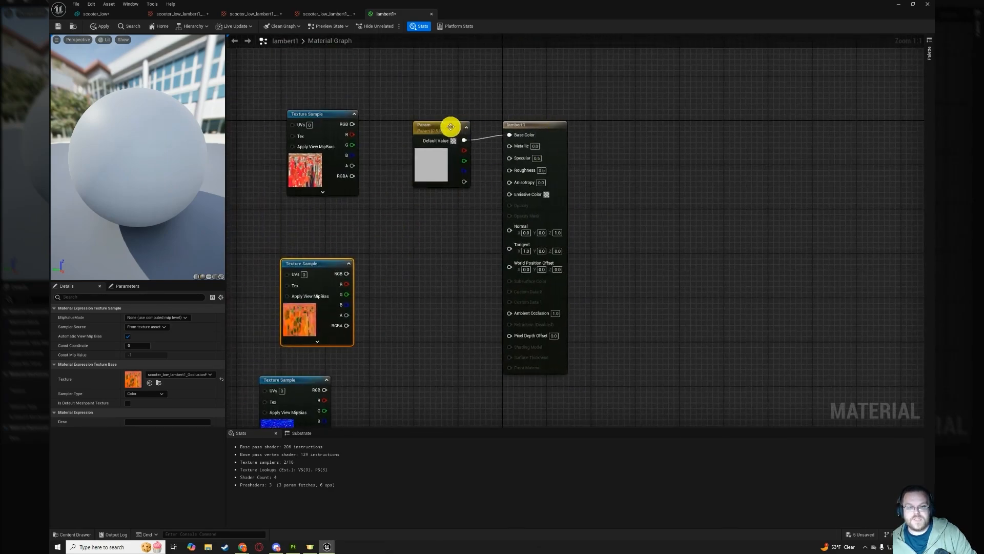
pyautogui.click(450, 125)
pyautogui.press('Delete')
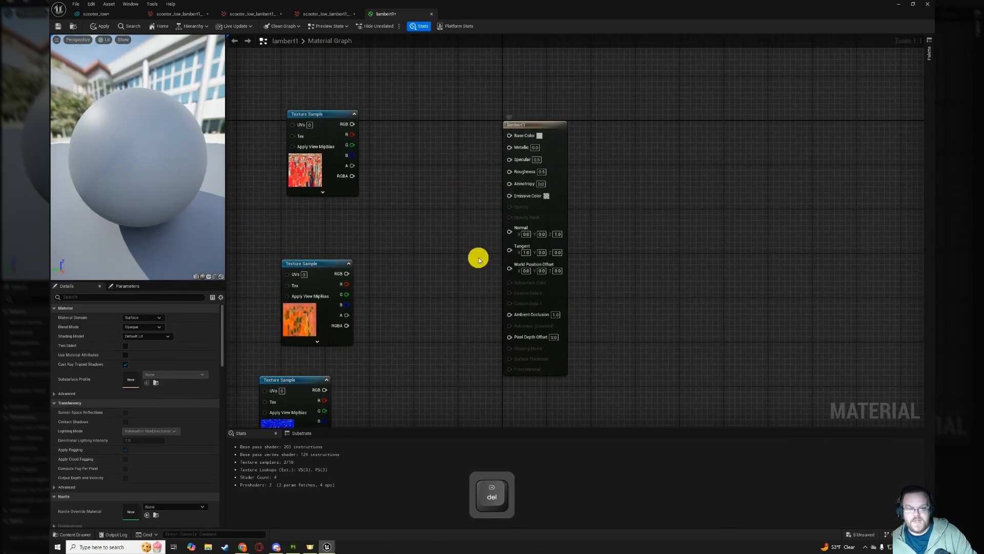
# - Review the Material Domain and Blend Mode options of the lambert1 output node, keeping Surface and Opaque
pyautogui.click(535, 125)
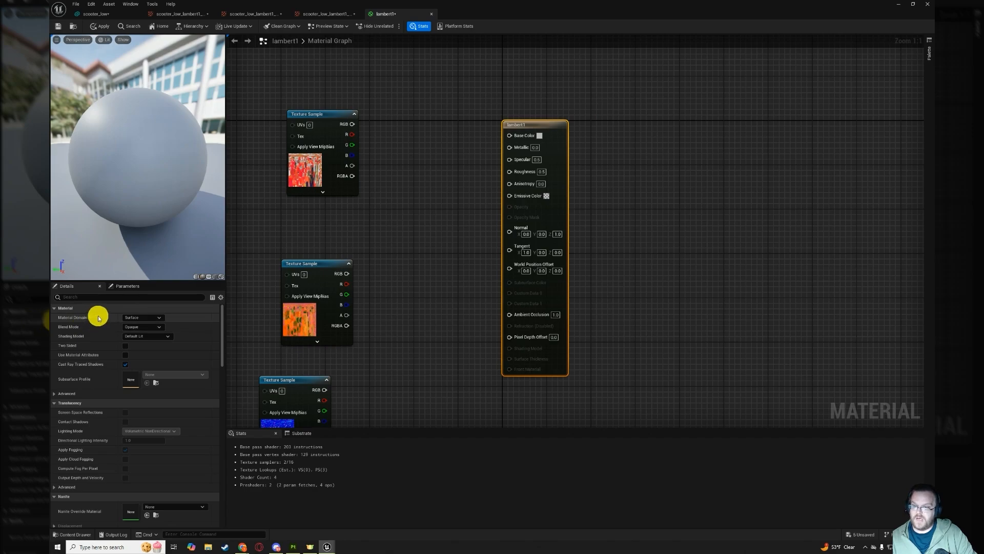
pyautogui.click(160, 318)
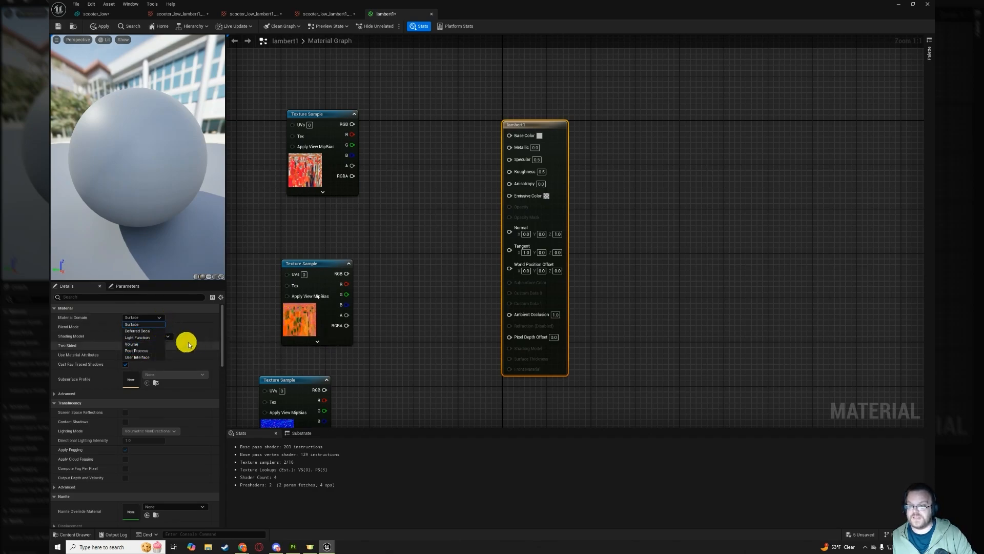
pyautogui.click(152, 318)
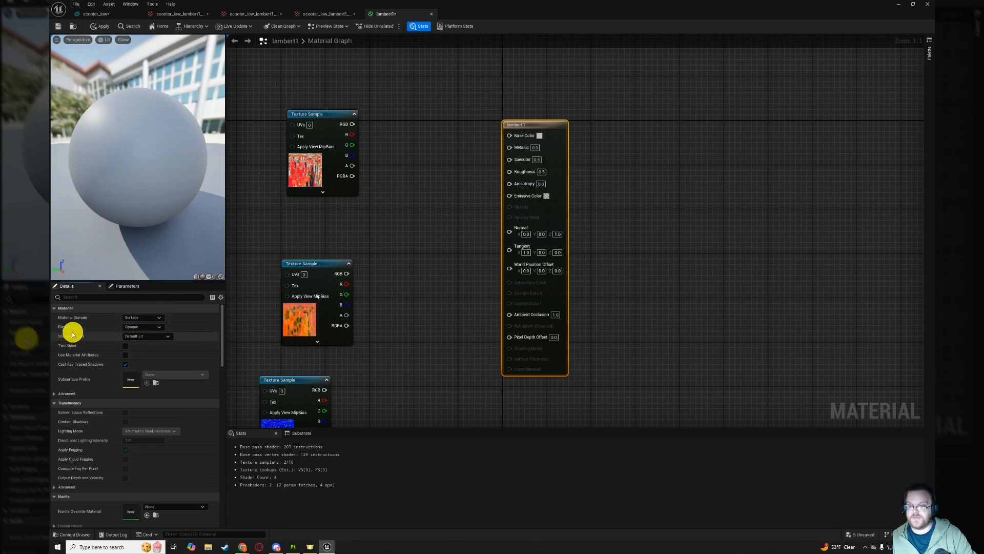
pyautogui.click(160, 327)
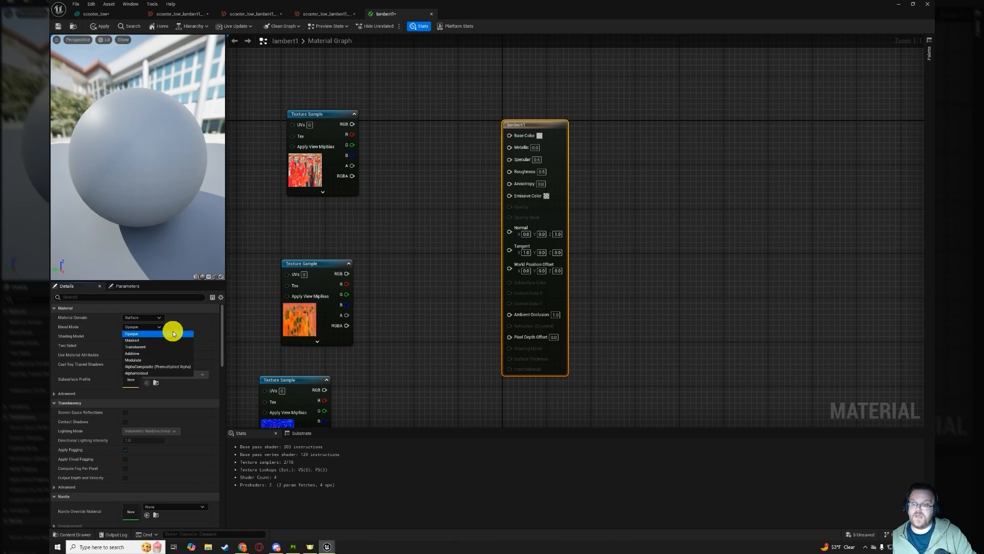
pyautogui.click(162, 332)
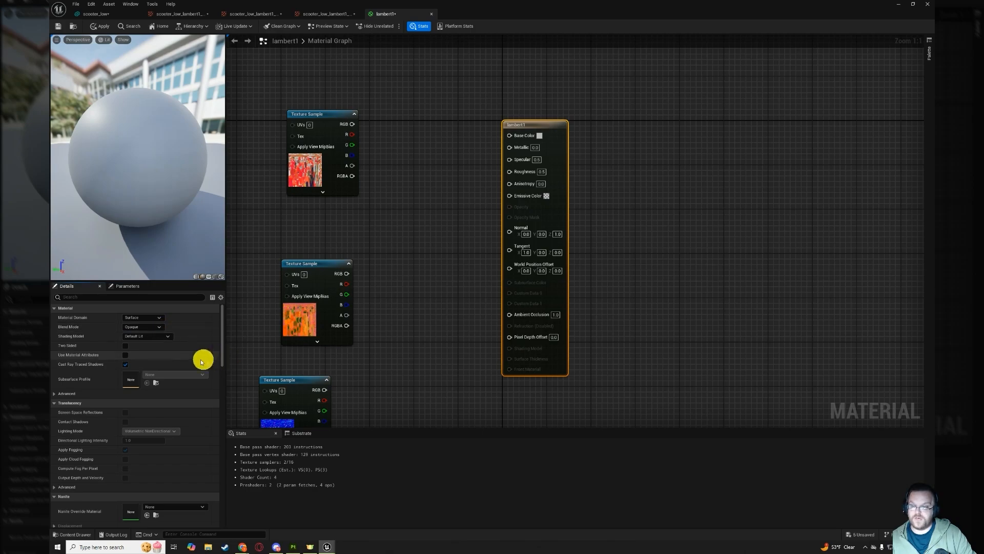
# - Align the normal and occlusion-roughness-metallic Texture Sample nodes in a compact column beneath the base color node
pyautogui.moveTo(411, 338); pyautogui.dragTo(394, 319, button='right')
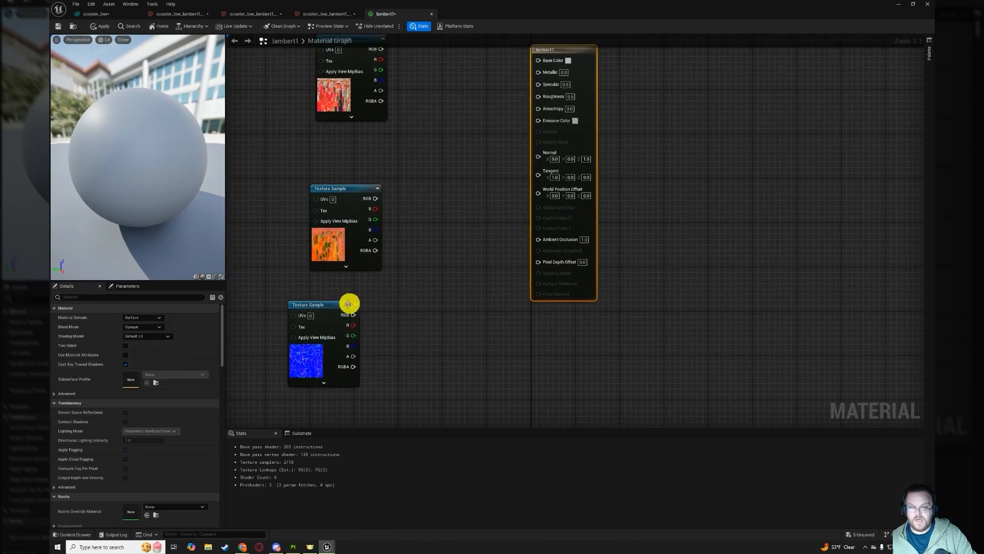
pyautogui.moveTo(347, 305); pyautogui.dragTo(369, 288)
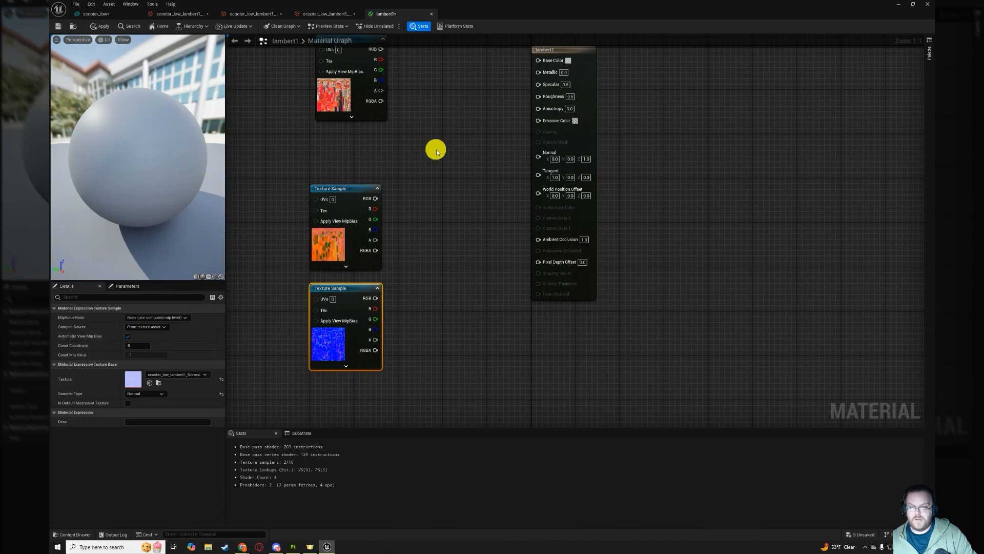
pyautogui.click(555, 73)
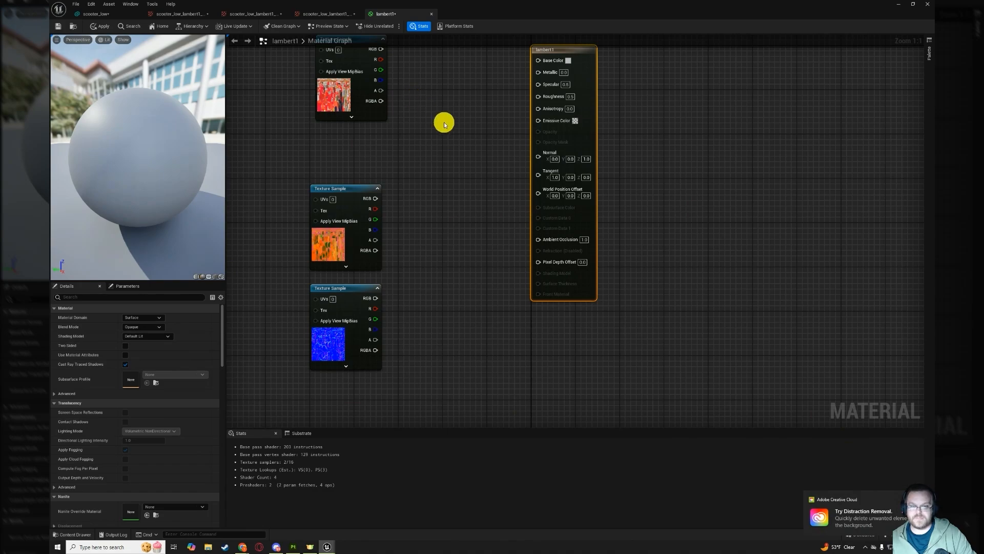
pyautogui.moveTo(444, 124); pyautogui.dragTo(425, 162, button='right')
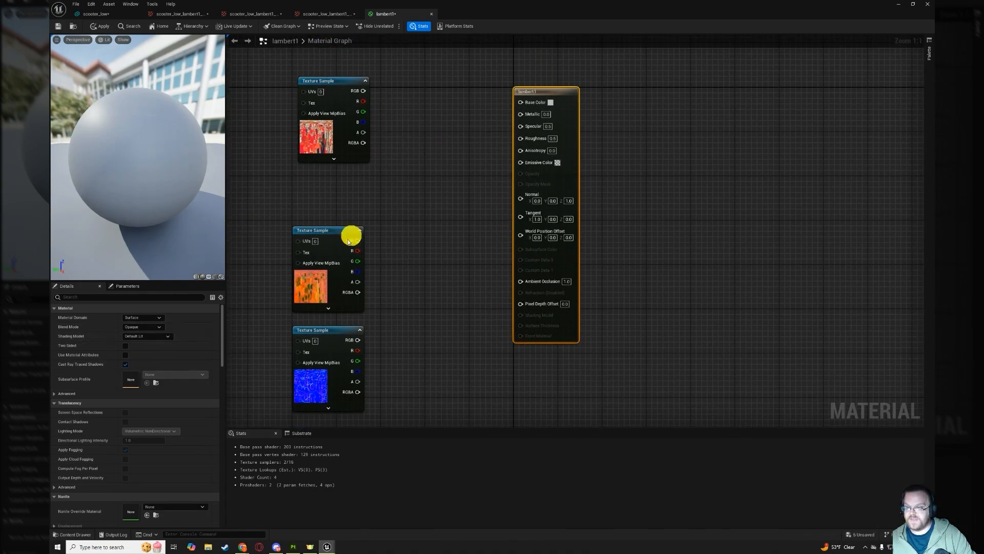
pyautogui.moveTo(419, 254); pyautogui.dragTo(437, 397, button='right')
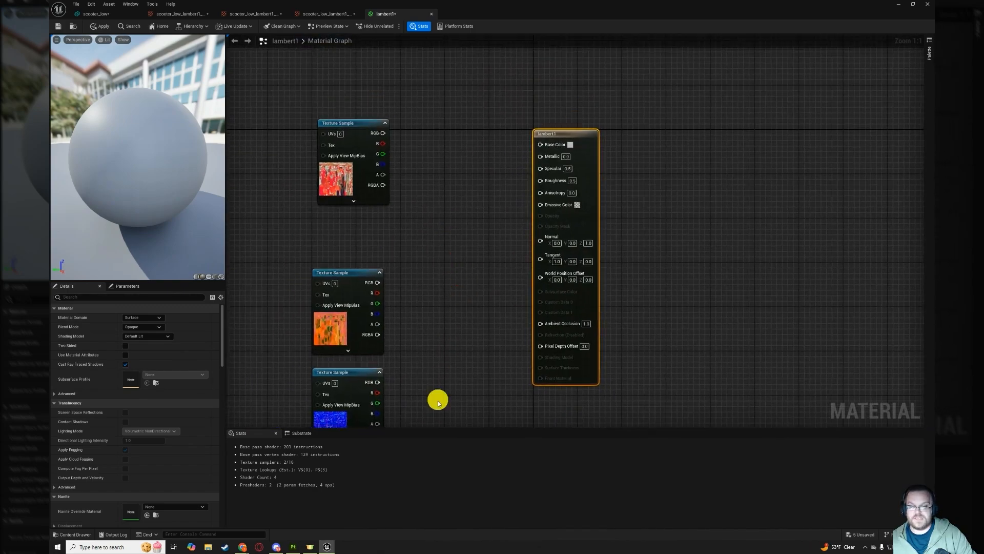
pyautogui.moveTo(437, 398); pyautogui.dragTo(356, 281)
pyautogui.moveTo(359, 232); pyautogui.dragTo(364, 216)
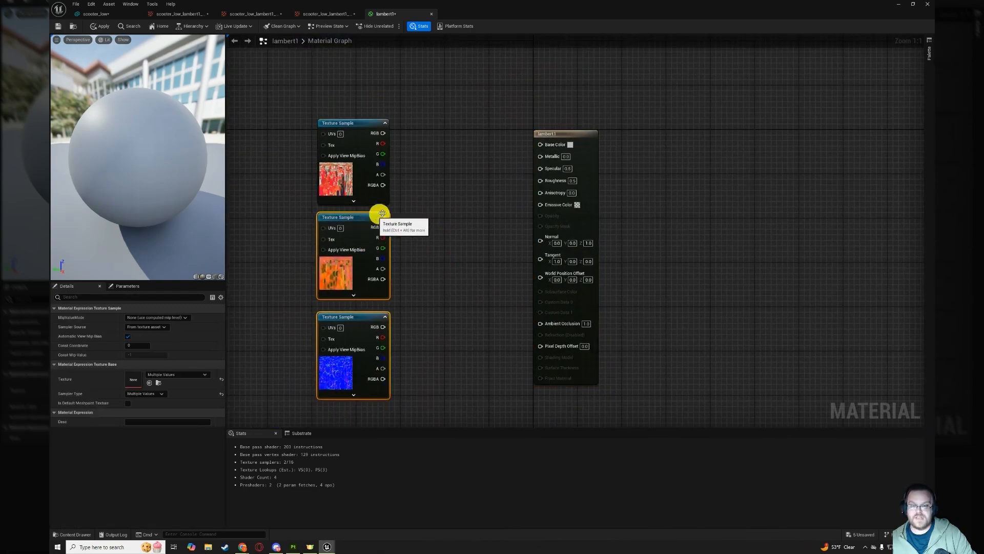
pyautogui.click(505, 250)
pyautogui.moveTo(505, 250); pyautogui.dragTo(410, 338, button='right')
pyautogui.rightClick(420, 93)
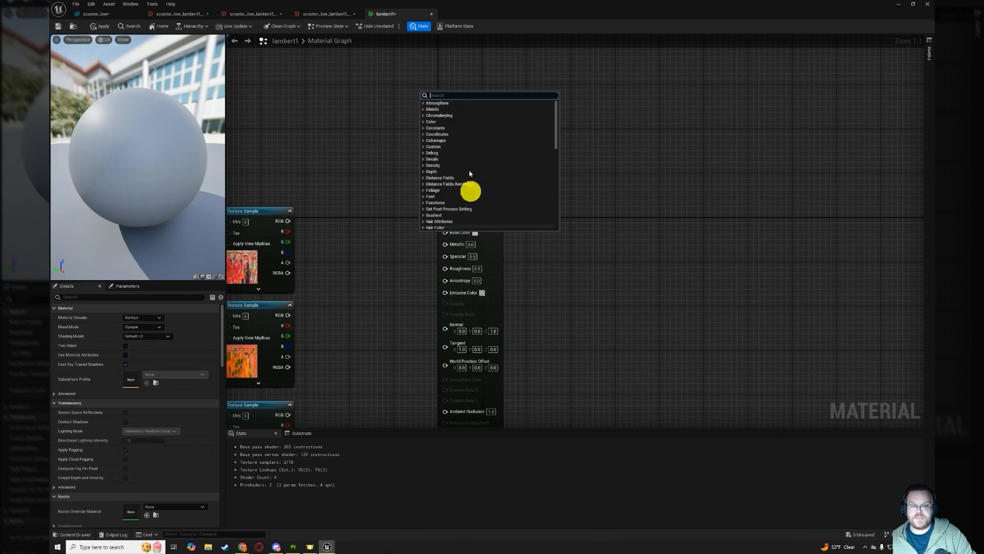
pyautogui.scroll(-5, 489, 164)
pyautogui.scroll(-3, 486, 182)
pyautogui.moveTo(363, 217); pyautogui.dragTo(425, 128, button='right')
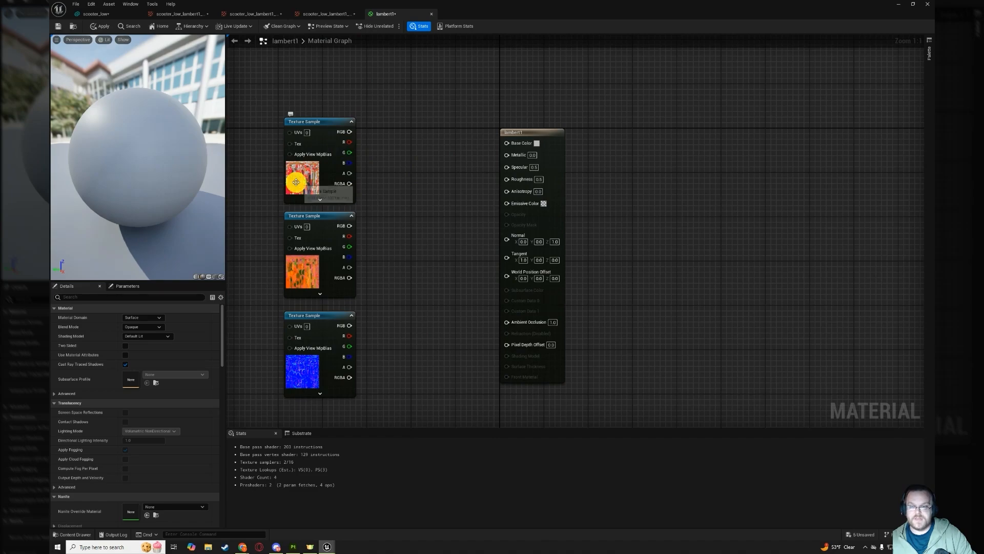
# - Connect the base color texture's RGB output to the Base Color input of lambert1 and check the preview sphere
pyautogui.click(333, 169)
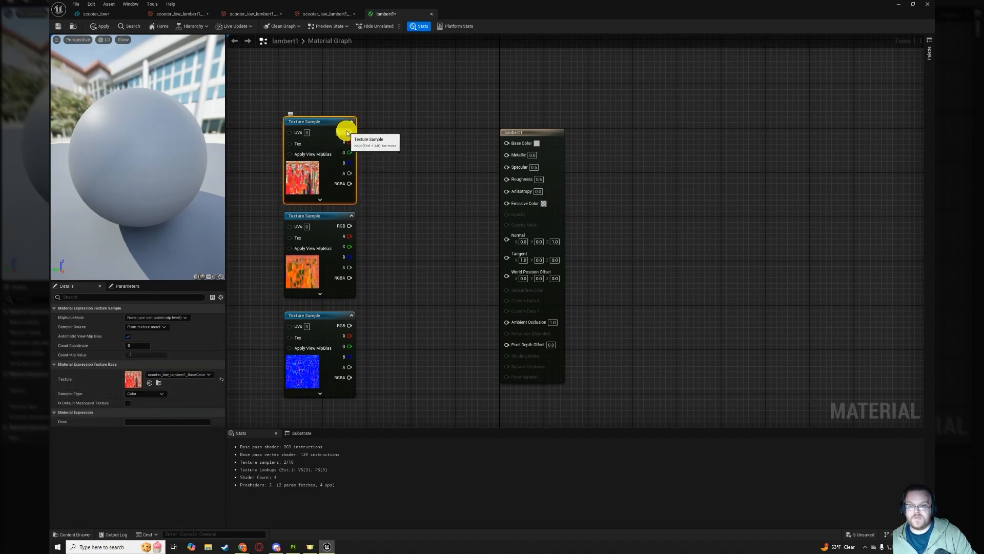
pyautogui.click(369, 133)
pyautogui.moveTo(343, 133); pyautogui.dragTo(386, 155)
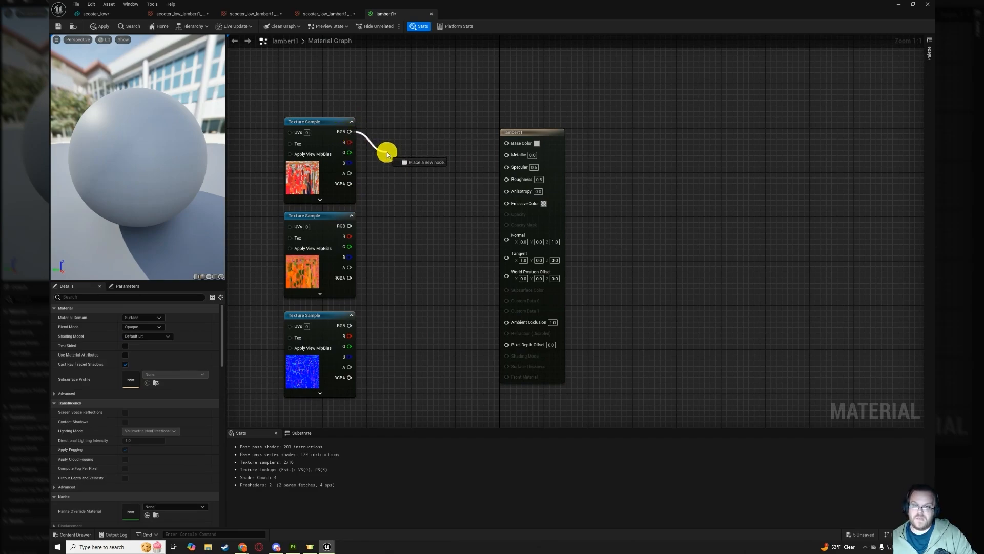
pyautogui.moveTo(388, 155); pyautogui.dragTo(507, 146)
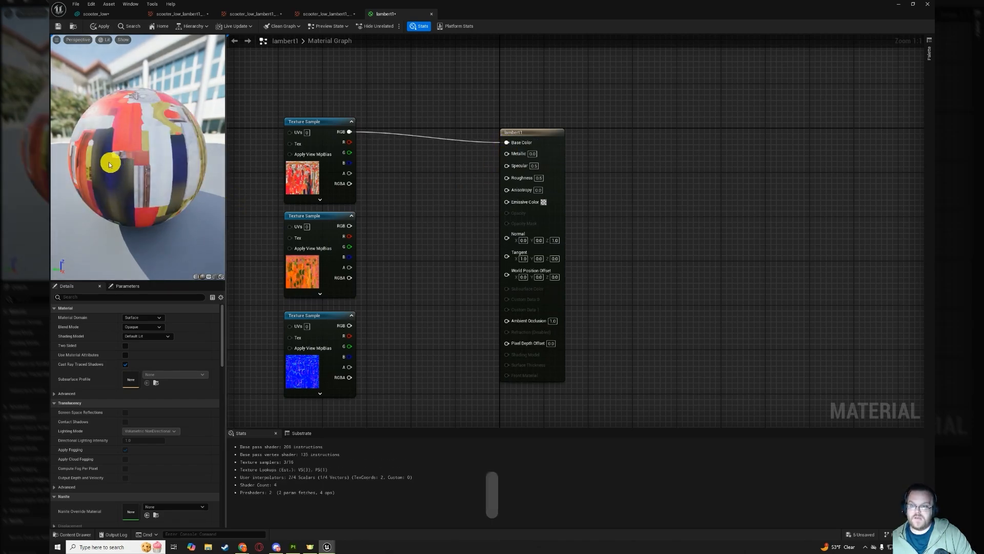
pyautogui.keyDown('alt'); pyautogui.moveTo(110, 159); pyautogui.dragTo(107, 189); pyautogui.keyUp('alt')
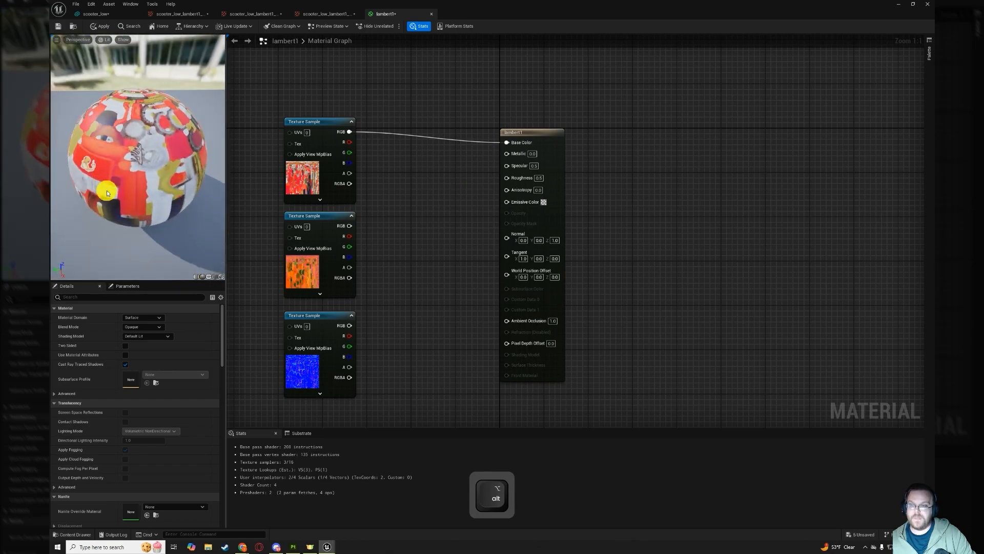
# - Connect the normal texture's RGB output to the Normal input of lambert1 and check the preview sphere
pyautogui.click(324, 322)
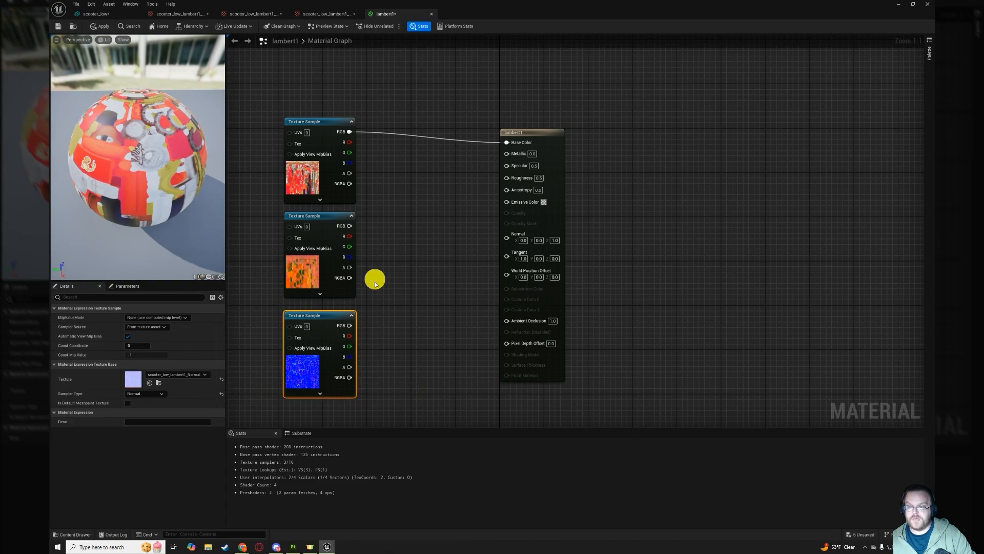
pyautogui.moveTo(349, 326); pyautogui.dragTo(509, 238)
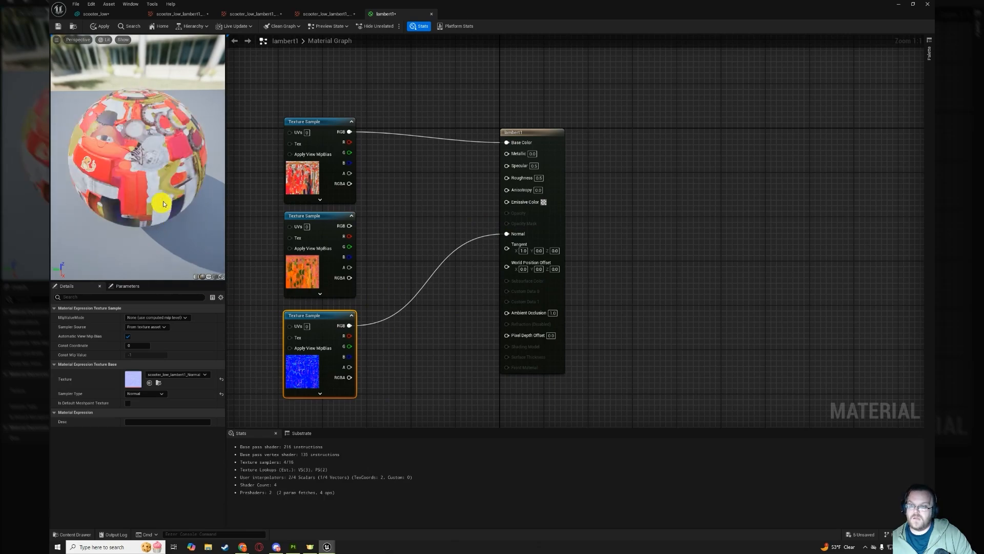
pyautogui.moveTo(154, 192)
pyautogui.keyDown('alt'); pyautogui.mouseDown()
pyautogui.moveTo(165, 158)
pyautogui.moveTo(209, 145)
pyautogui.moveTo(104, 185)
pyautogui.moveTo(103, 174)
pyautogui.moveTo(127, 155)
pyautogui.moveTo(195, 159)
pyautogui.moveTo(149, 193)
pyautogui.mouseUp(); pyautogui.keyUp('alt')
# - Connect the occlusion-roughness-metallic texture's R output to Ambient Occlusion, G to Roughness and B to Metallic
pyautogui.keyDown('alt'); pyautogui.click(330, 219); pyautogui.keyUp('alt')
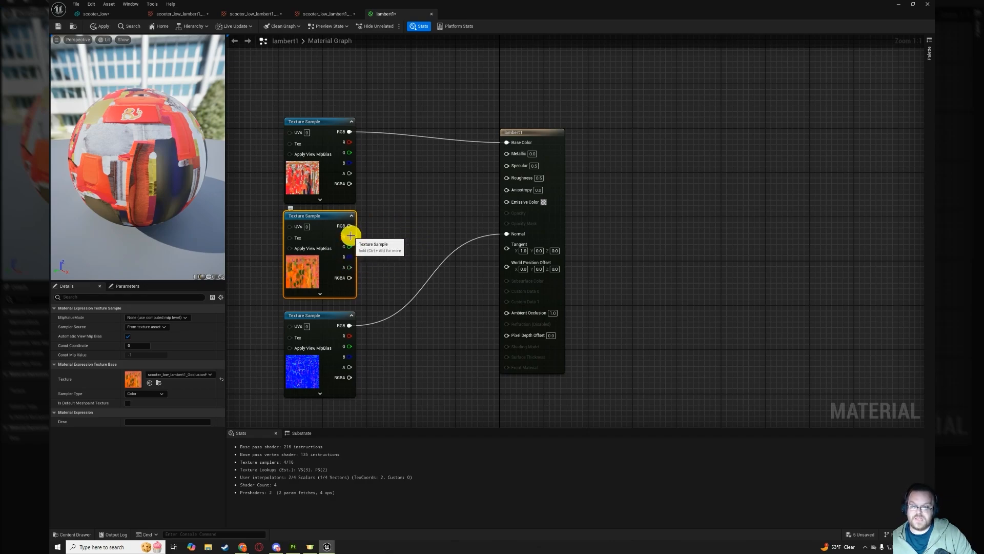
pyautogui.moveTo(348, 236); pyautogui.dragTo(367, 237)
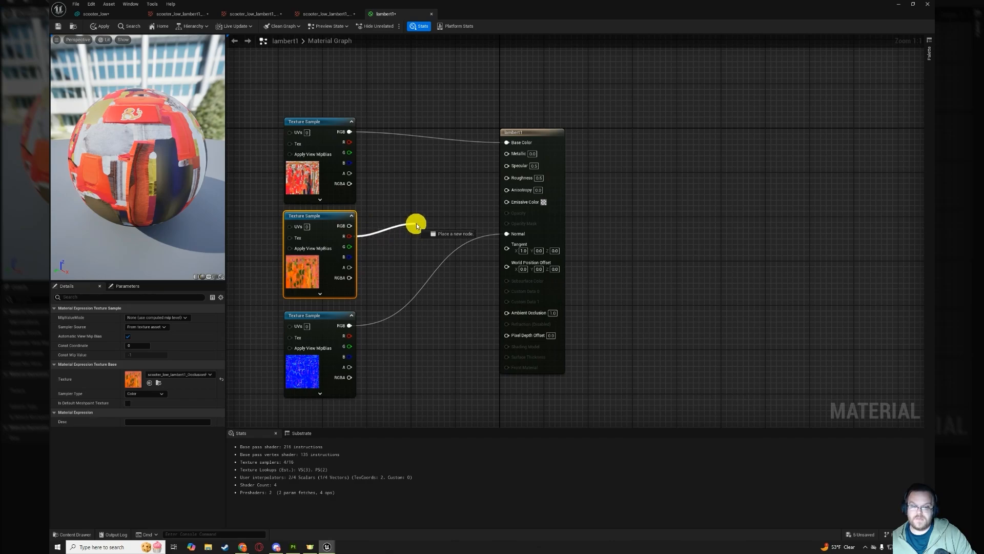
pyautogui.moveTo(417, 225); pyautogui.dragTo(513, 314)
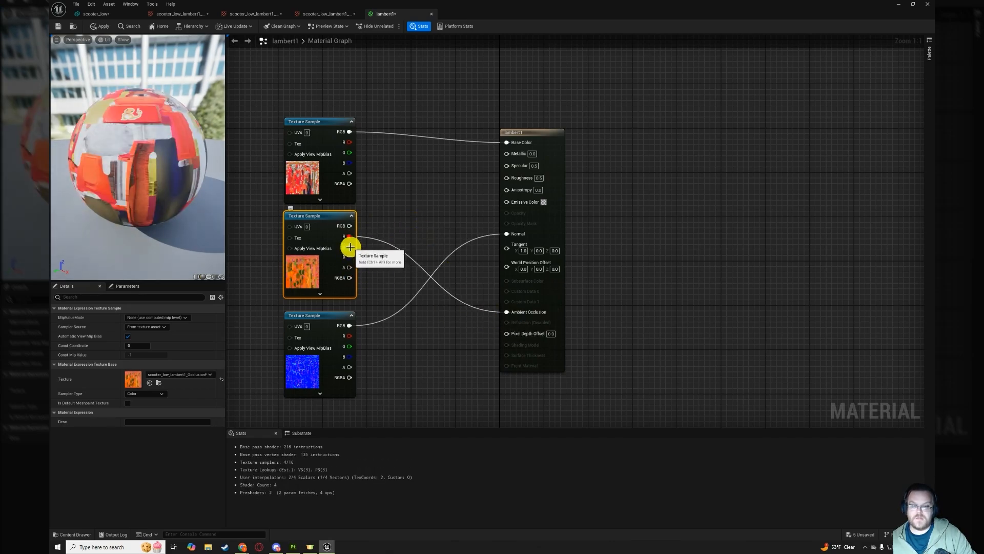
pyautogui.moveTo(347, 246); pyautogui.dragTo(517, 179)
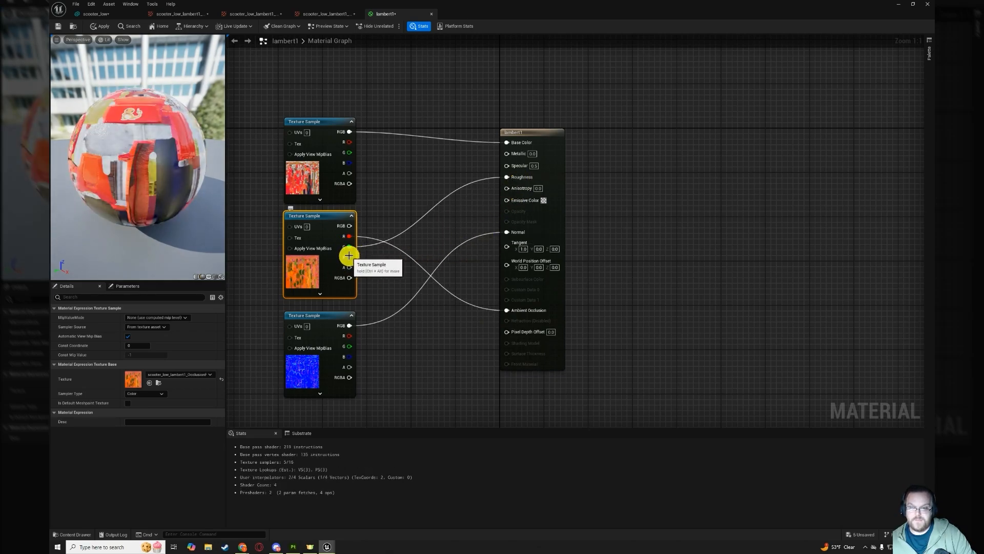
pyautogui.moveTo(349, 256); pyautogui.dragTo(511, 159)
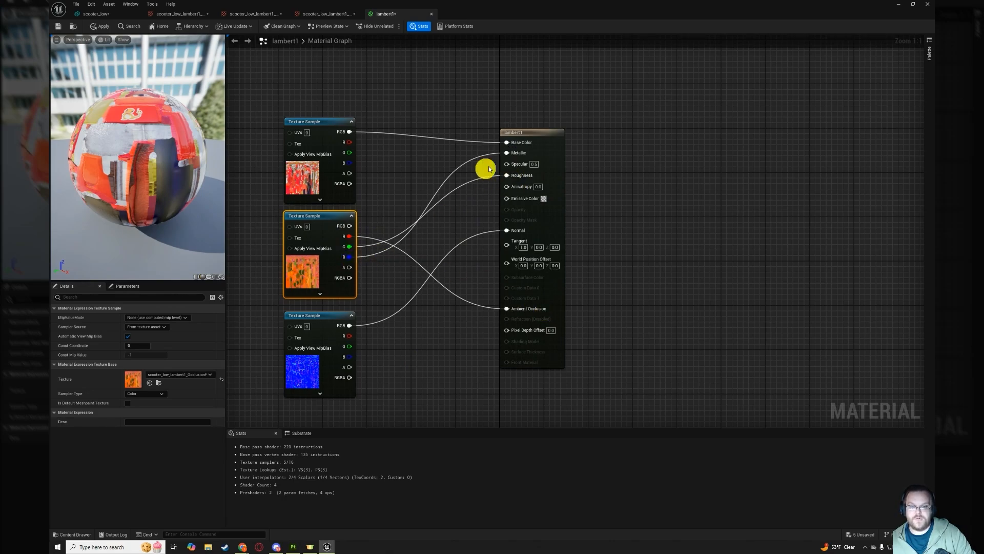
# - Inspect the preview sphere up close, and move the lambert1 output node slightly farther from the Texture Sample nodes to straighten the Base Color wire
pyautogui.press('Home')
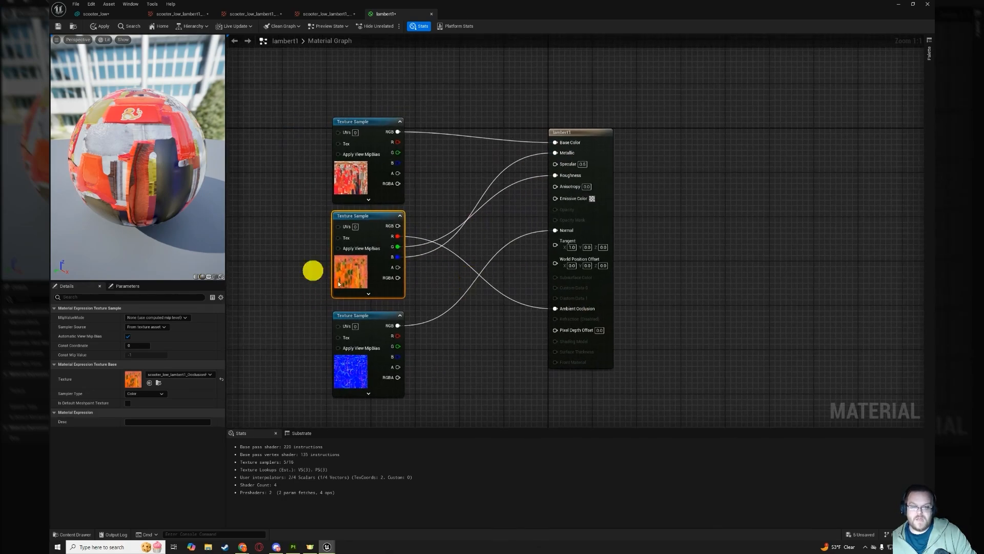
pyautogui.moveTo(445, 262); pyautogui.dragTo(407, 224, button='right')
pyautogui.moveTo(113, 171); pyautogui.dragTo(130, 153)
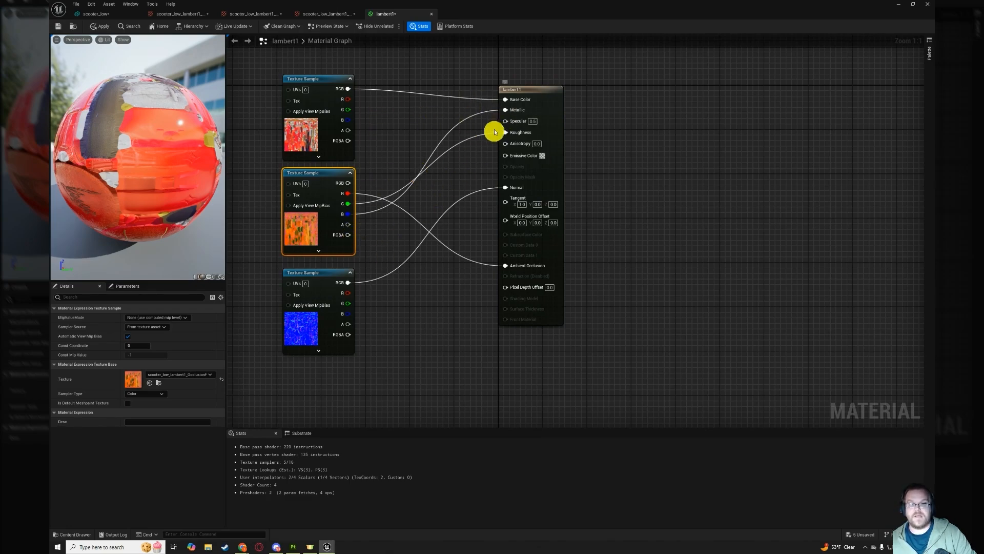
pyautogui.moveTo(535, 90); pyautogui.dragTo(558, 82)
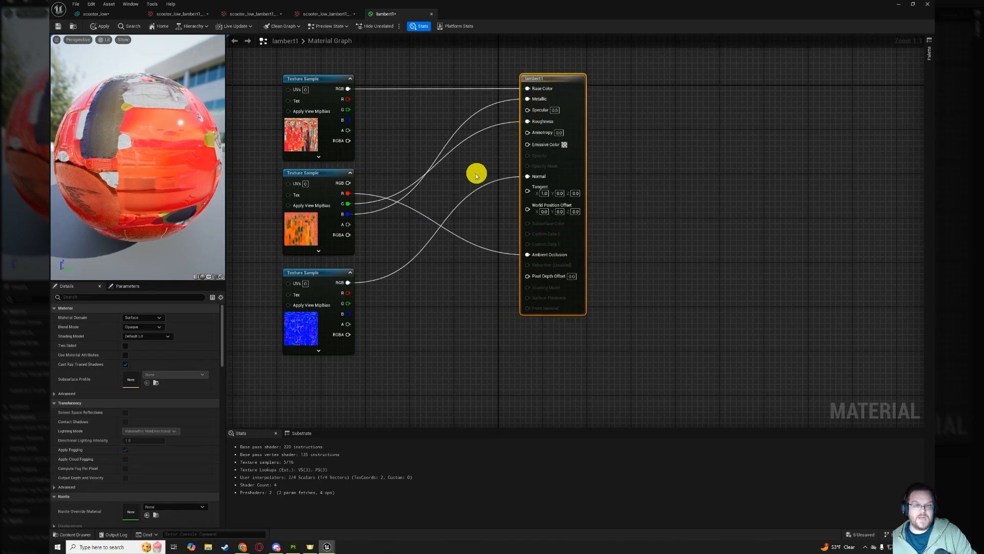
pyautogui.click(432, 197)
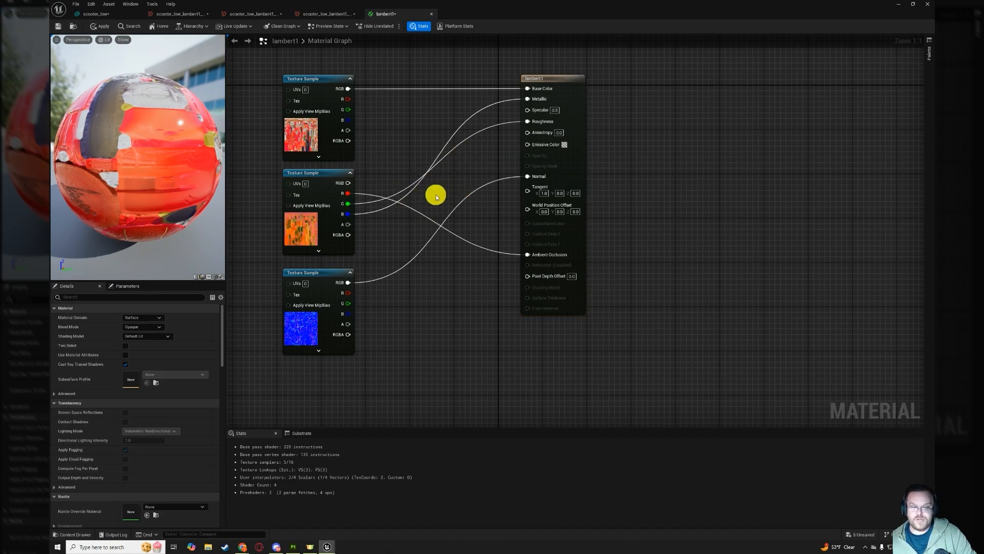
# - Insert a Multiply node between the occlusion-roughness-metallic texture's G output and the Roughness input of lambert1
pyautogui.moveTo(348, 204); pyautogui.dragTo(414, 140)
pyautogui.write('*')
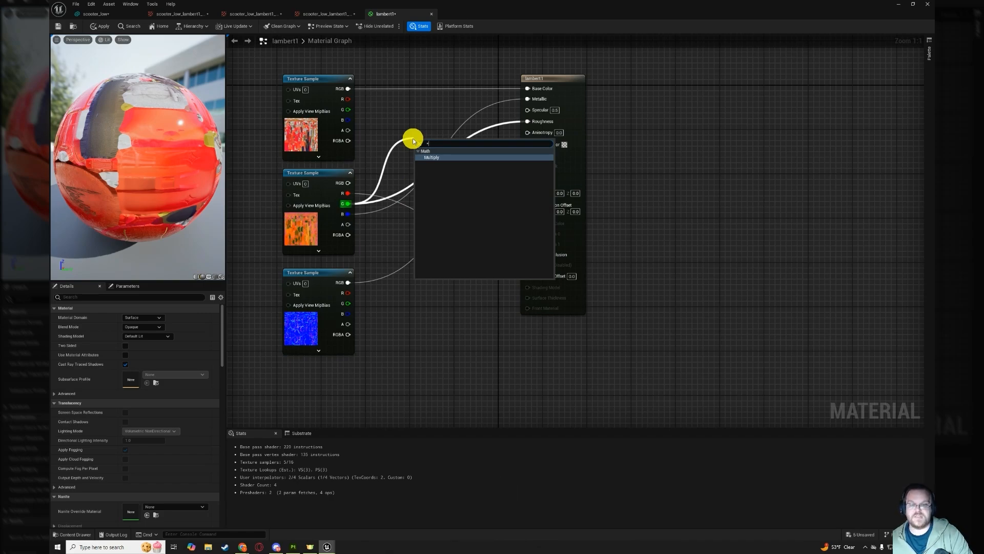
pyautogui.press('Return')
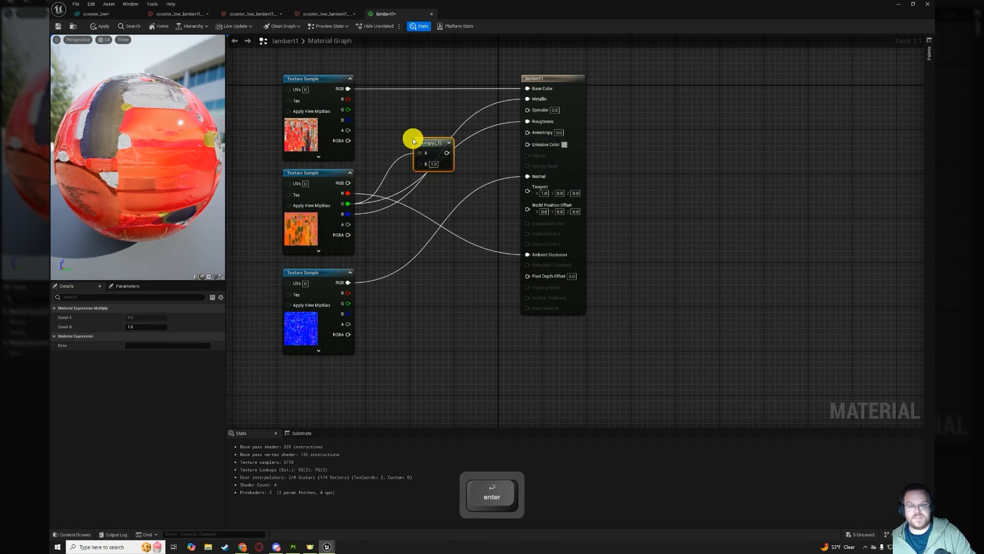
pyautogui.moveTo(446, 152); pyautogui.dragTo(532, 122)
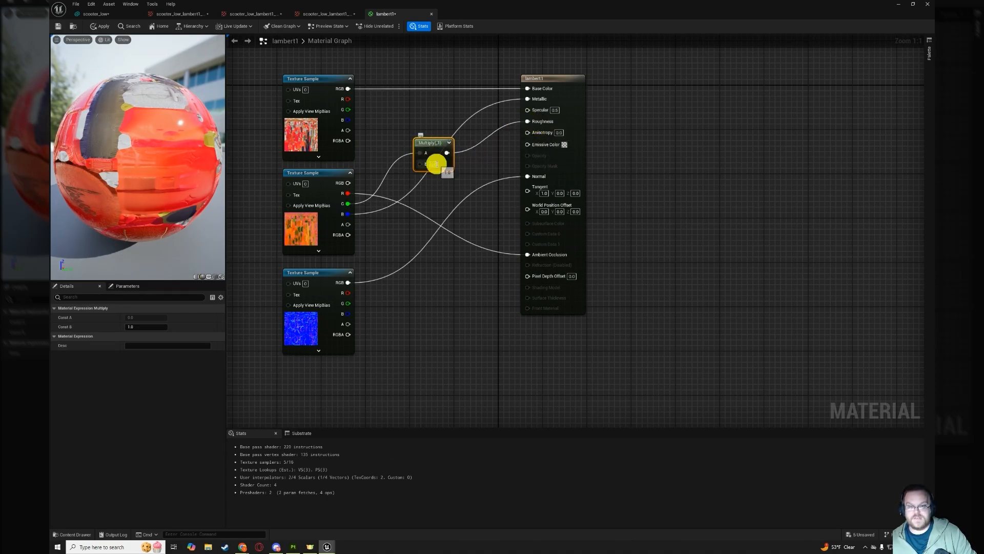
# - Set the Multiply node's B value to 2 and inspect the roughness on the preview sphere
pyautogui.click(433, 164)
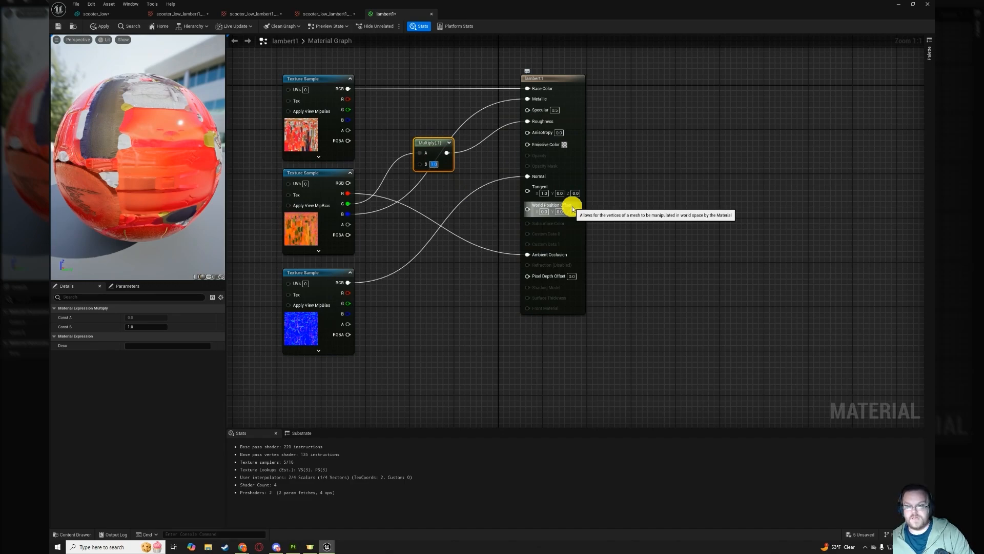
pyautogui.write('2')
pyautogui.press('Return')
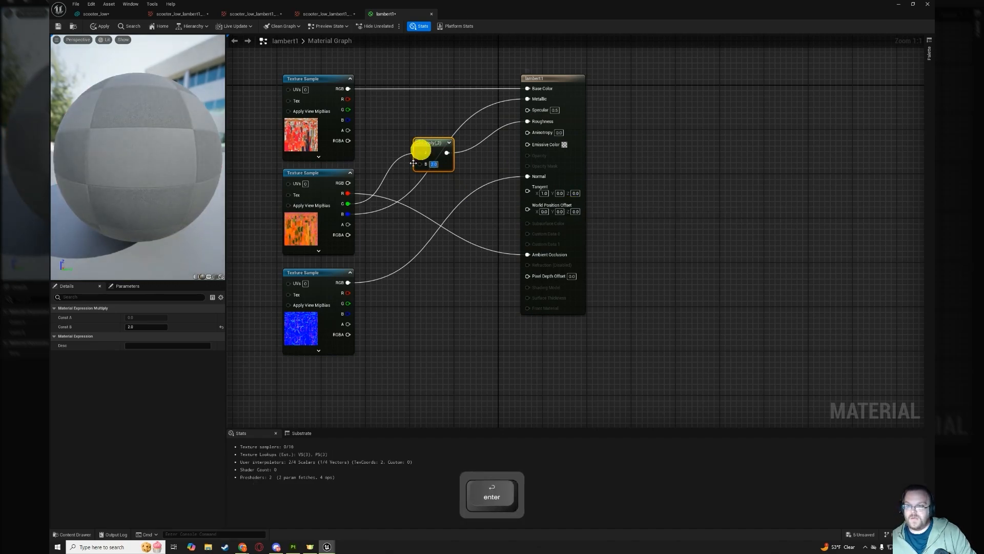
pyautogui.moveTo(150, 154); pyautogui.dragTo(158, 193)
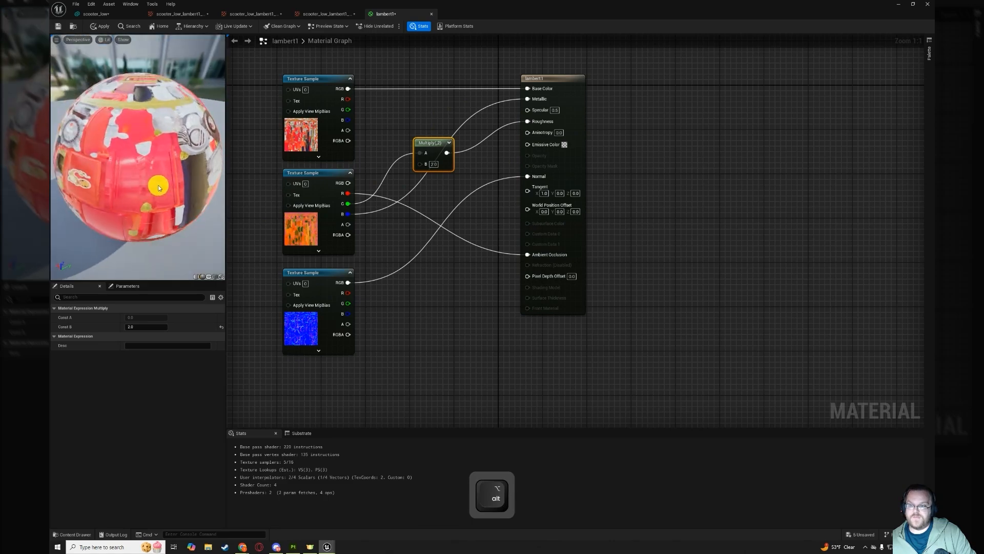
# - Set the Multiply node's B value to 5, inspect the preview sphere, and shift the node slightly lower in the graph
pyautogui.moveTo(427, 145); pyautogui.dragTo(439, 164)
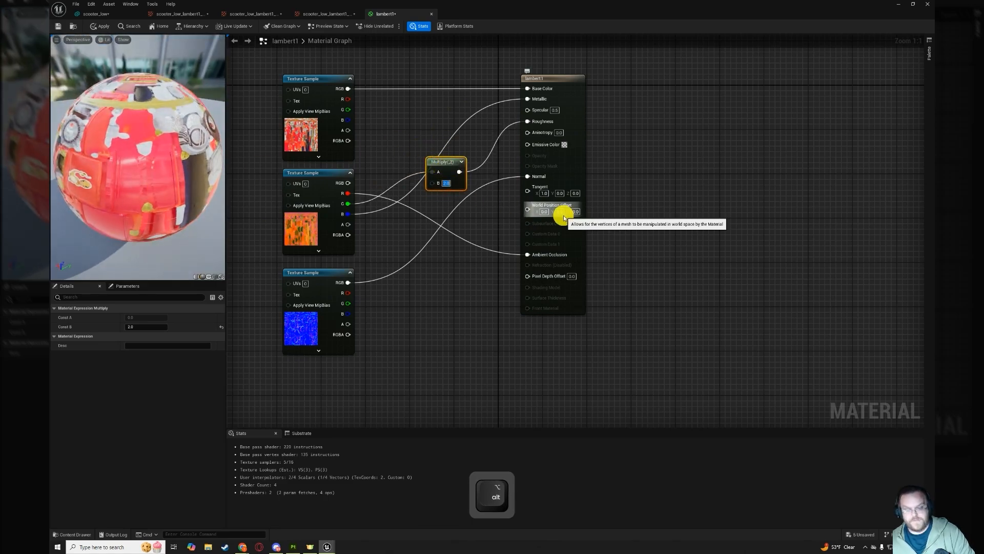
pyautogui.write('5')
pyautogui.press('Return')
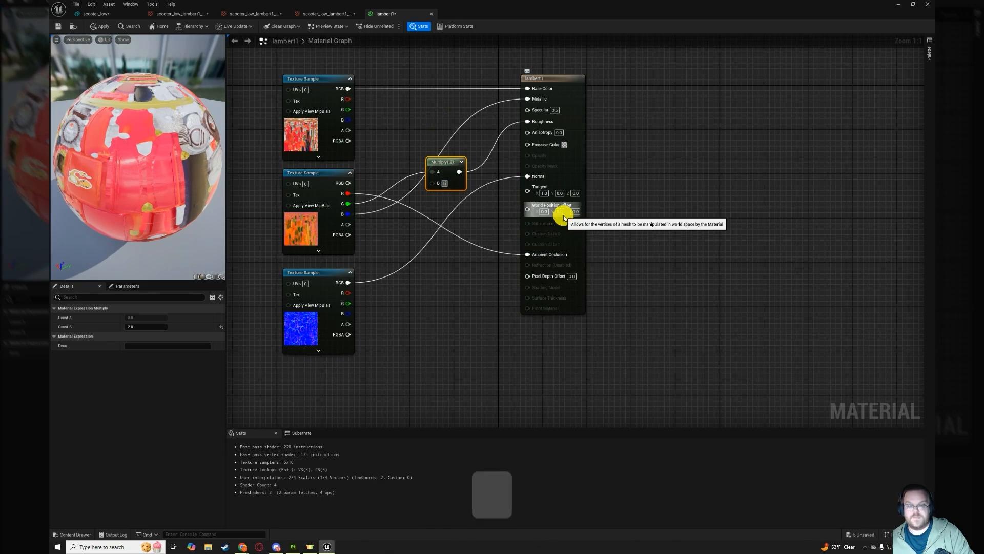
pyautogui.keyDown('alt'); pyautogui.moveTo(166, 186); pyautogui.dragTo(121, 174); pyautogui.keyUp('alt')
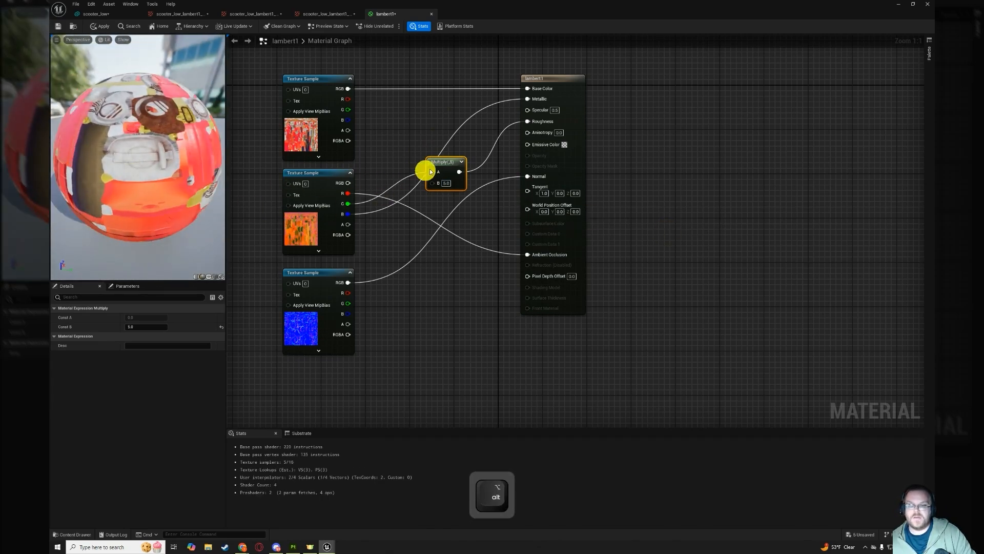
pyautogui.keyDown('alt'); pyautogui.moveTo(451, 161); pyautogui.dragTo(445, 184); pyautogui.keyUp('alt')
pyautogui.keyDown('alt'); pyautogui.moveTo(139, 154); pyautogui.dragTo(132, 128); pyautogui.keyUp('alt')
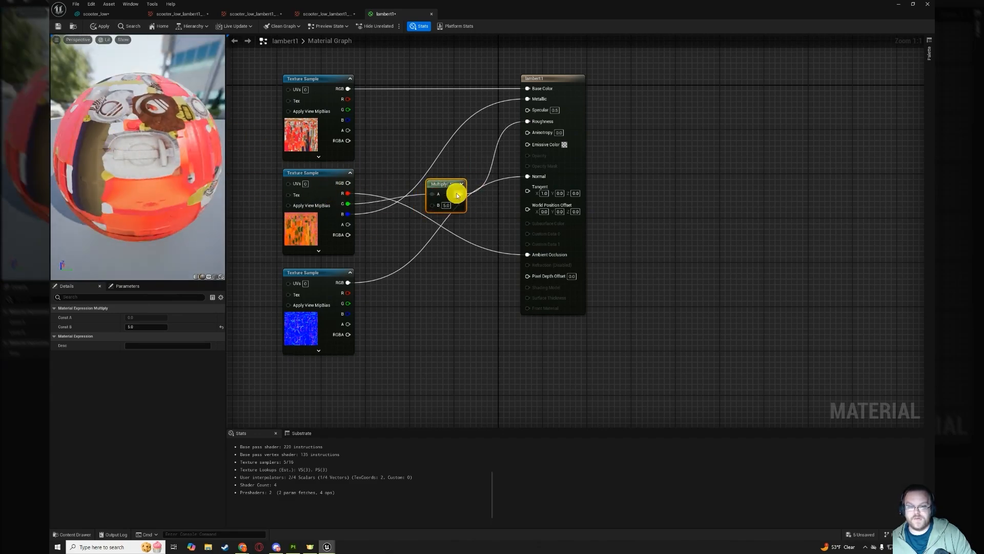
# - Replace the Multiply node with a direct connection from the texture's G output to Roughness, and save the lambert1 material
pyautogui.press('Delete')
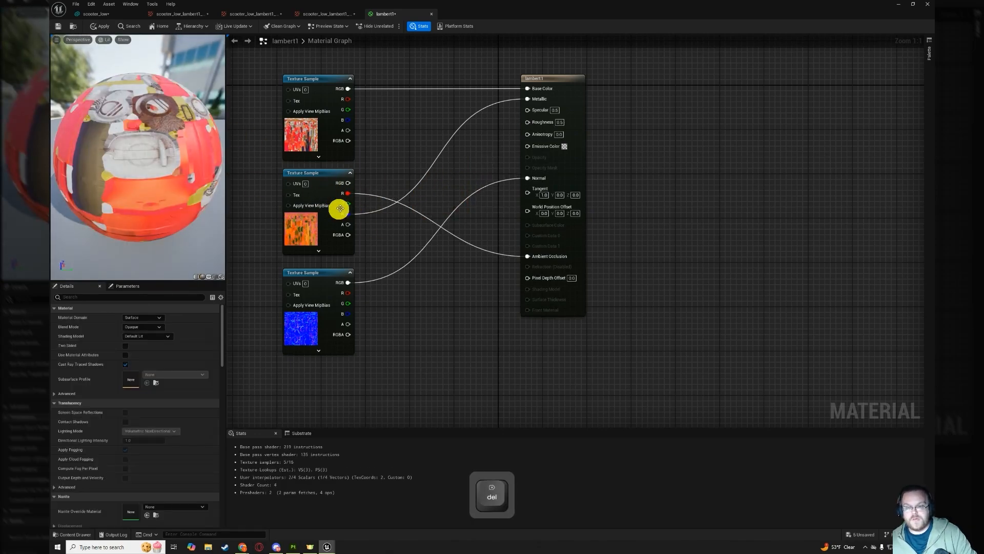
pyautogui.moveTo(348, 203); pyautogui.dragTo(528, 121)
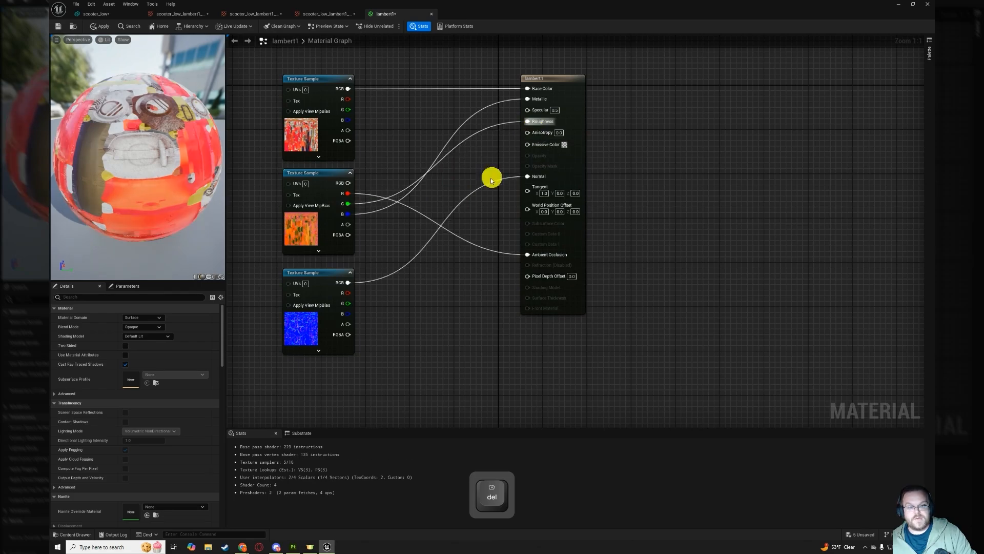
pyautogui.click(58, 28)
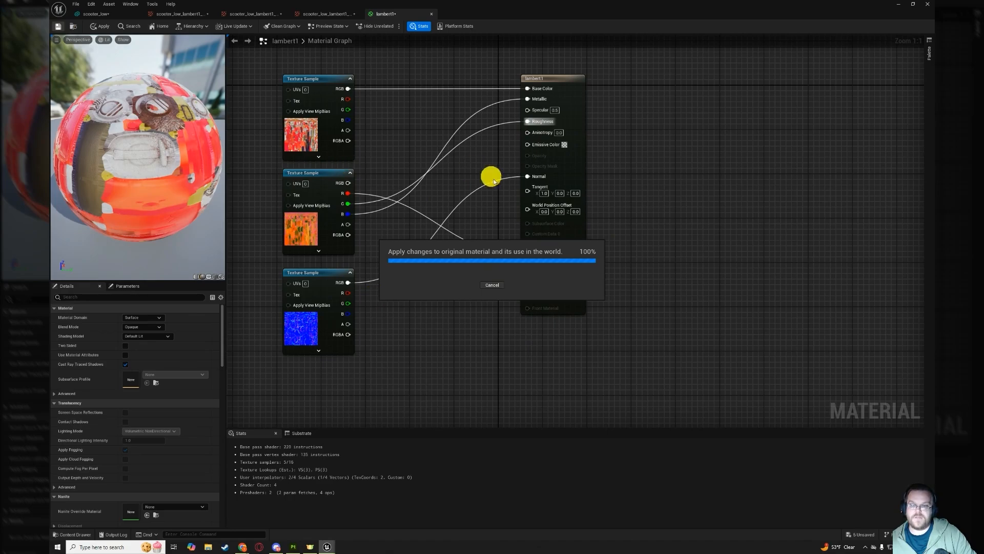
# - Inspect the textured scooter from several distances and angles in the scooter_low mesh editor, and save the mesh
pyautogui.click(93, 14)
pyautogui.keyDown('alt'); pyautogui.moveTo(333, 321); pyautogui.dragTo(278, 336); pyautogui.keyUp('alt')
pyautogui.keyDown('alt'); pyautogui.scroll(5, 380, 313); pyautogui.keyUp('alt')
pyautogui.keyDown('alt'); pyautogui.scroll(-3, 383, 313); pyautogui.keyUp('alt')
pyautogui.keyDown('alt'); pyautogui.scroll(5, 323, 335); pyautogui.keyUp('alt')
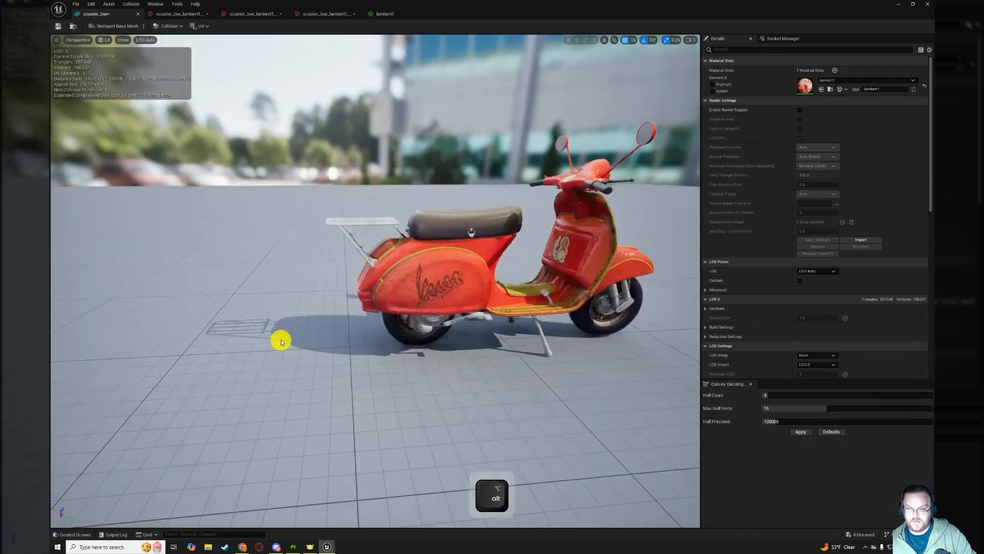
pyautogui.keyDown('alt'); pyautogui.moveTo(279, 337); pyautogui.dragTo(389, 389, button='right'); pyautogui.keyUp('alt')
pyautogui.press('w')
pyautogui.press('s')
pyautogui.press('d')
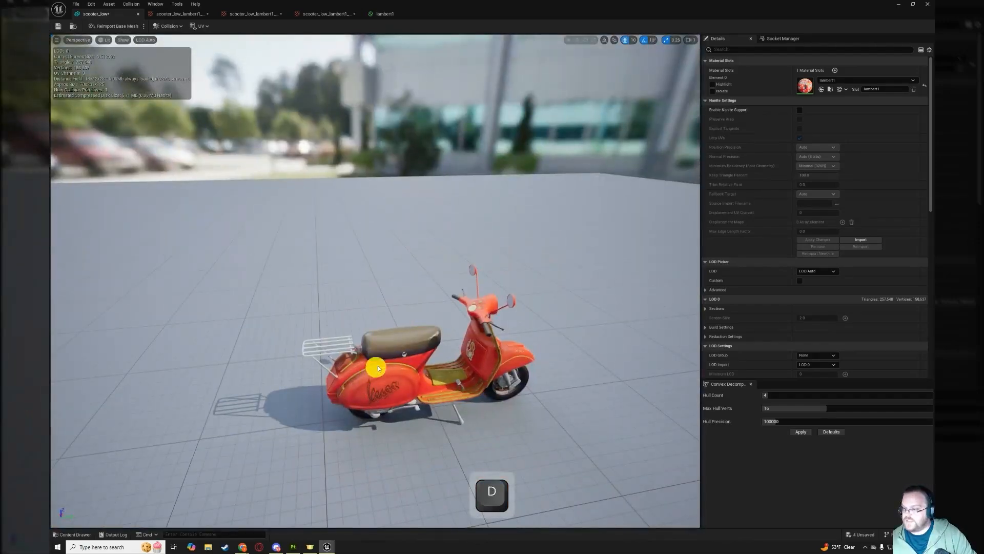
pyautogui.click(58, 28)
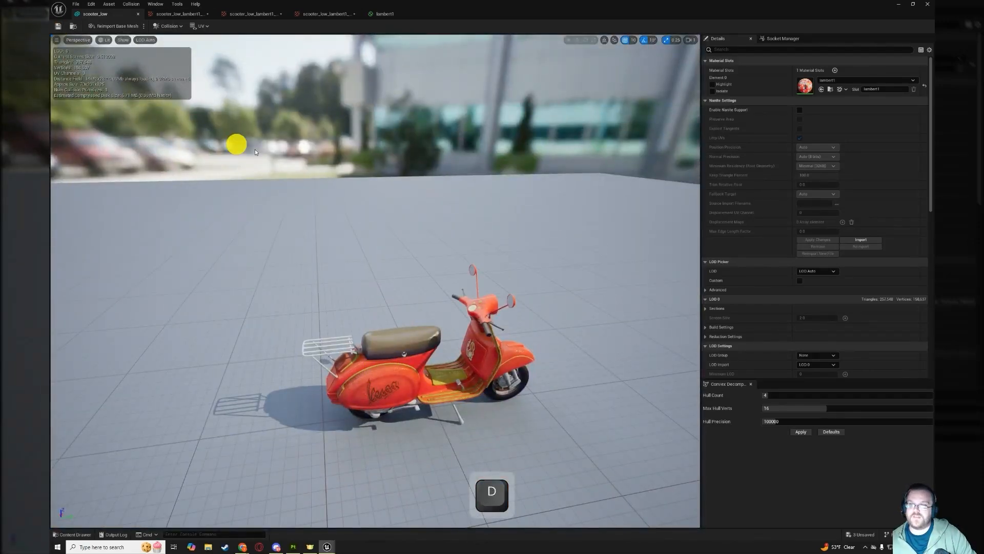
# - Return to the ThirdPersonMap level and place the scooter_low mesh from the Scooter folder on the open floor
pyautogui.click(915, 6)
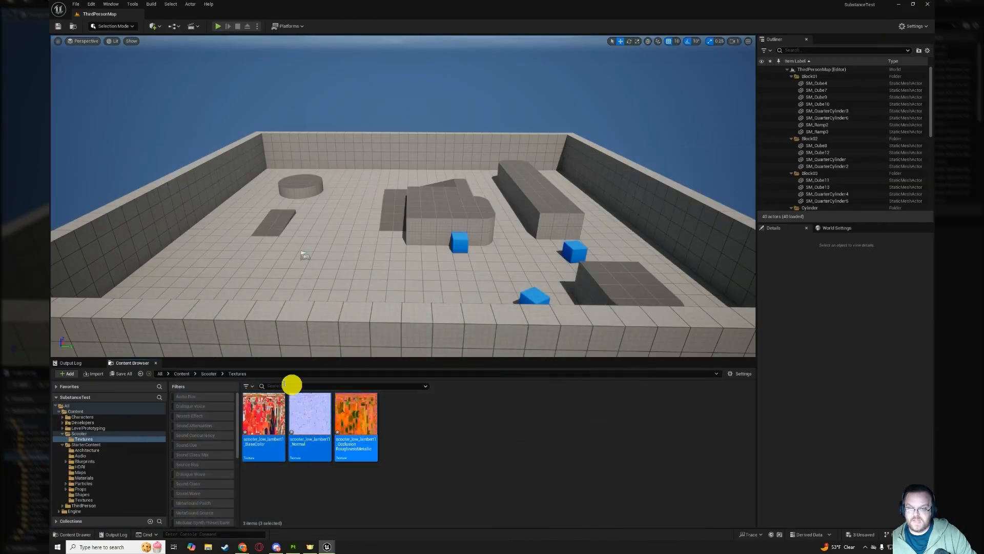
pyautogui.click(208, 373)
pyautogui.moveTo(359, 426); pyautogui.dragTo(369, 261)
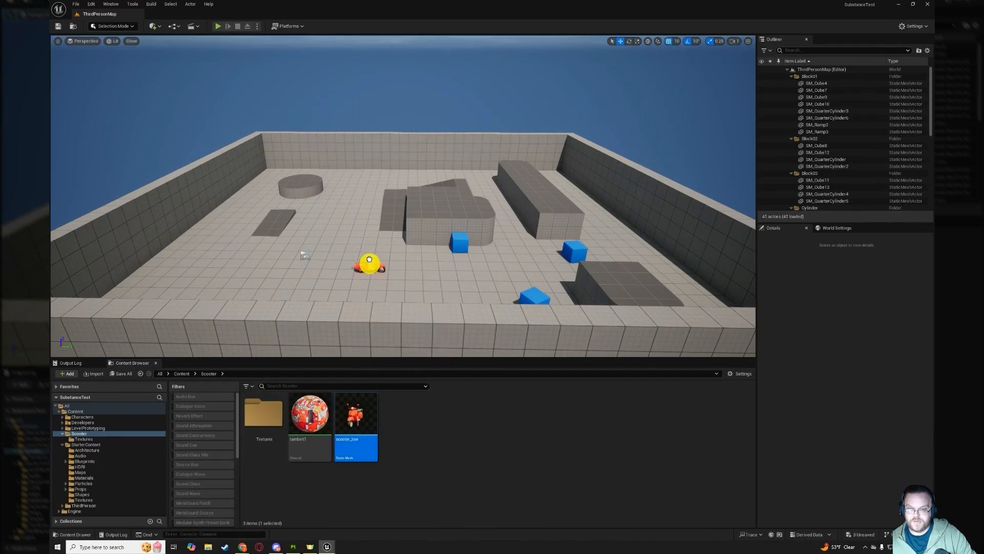
pyautogui.scroll(10, 380, 270)
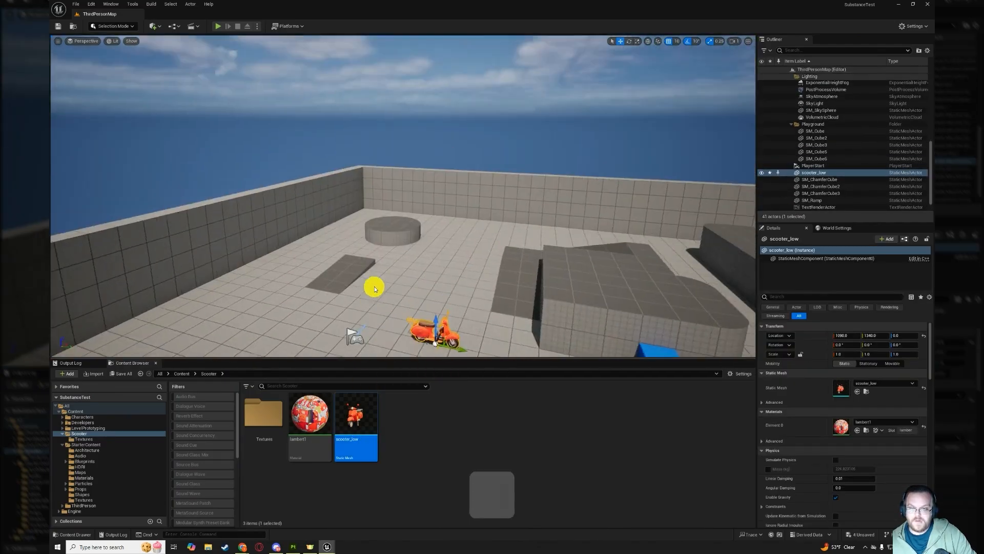
# - Move the placed scooter along the Y axis to about 1190, closer to the player start
pyautogui.press('w')
pyautogui.moveTo(374, 288); pyautogui.dragTo(576, 301, button='right')
pyautogui.press('a')
pyautogui.press('w')
pyautogui.press('d')
pyautogui.press('a')
pyautogui.scroll(-6, 533, 203)
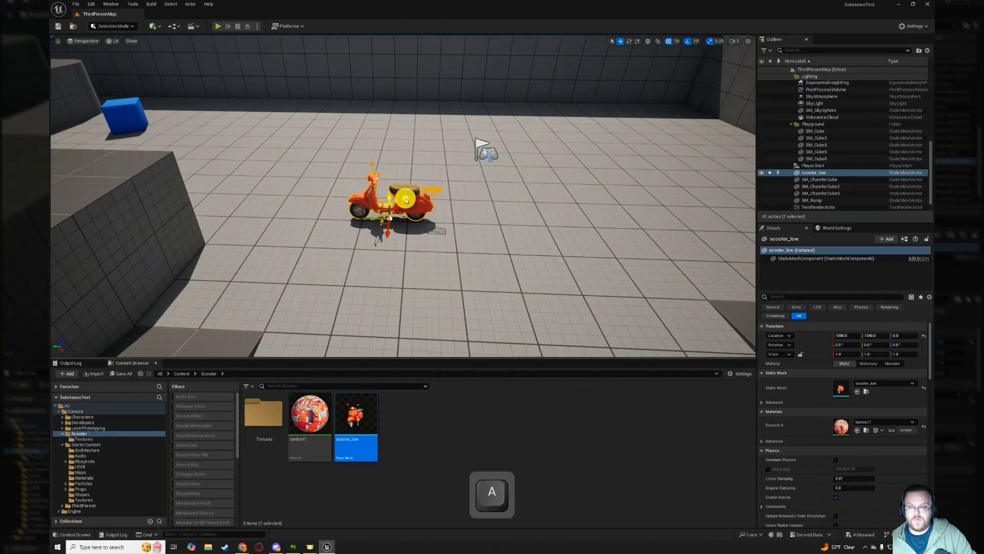
pyautogui.moveTo(378, 205); pyautogui.dragTo(439, 226)
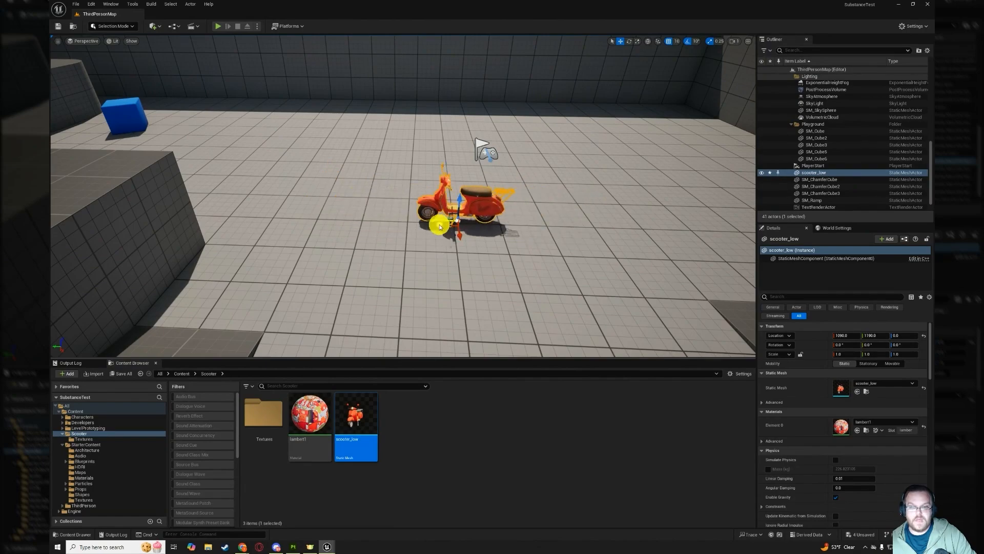
pyautogui.scroll(4, 464, 224)
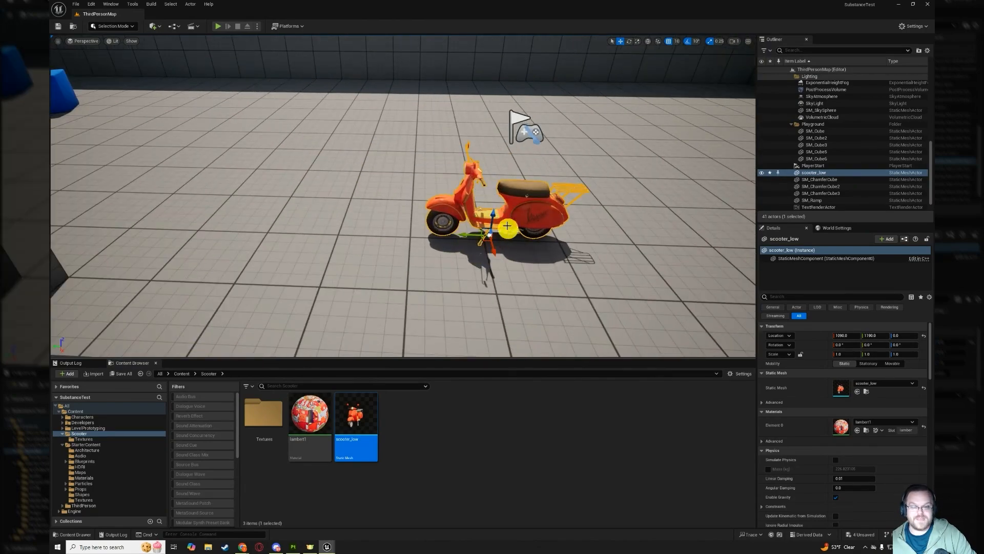
pyautogui.moveTo(493, 215)
pyautogui.mouseDown()
pyautogui.moveTo(494, 227)
pyautogui.moveTo(490, 218)
pyautogui.mouseUp()
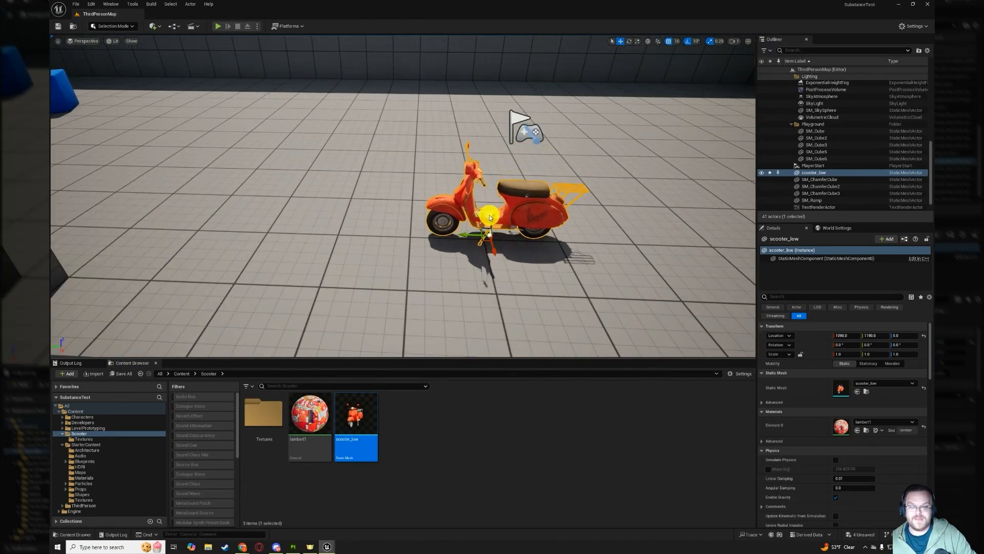
# - Play the level, run the character around the scooter to view it in game, and stop the play session
pyautogui.click(221, 26)
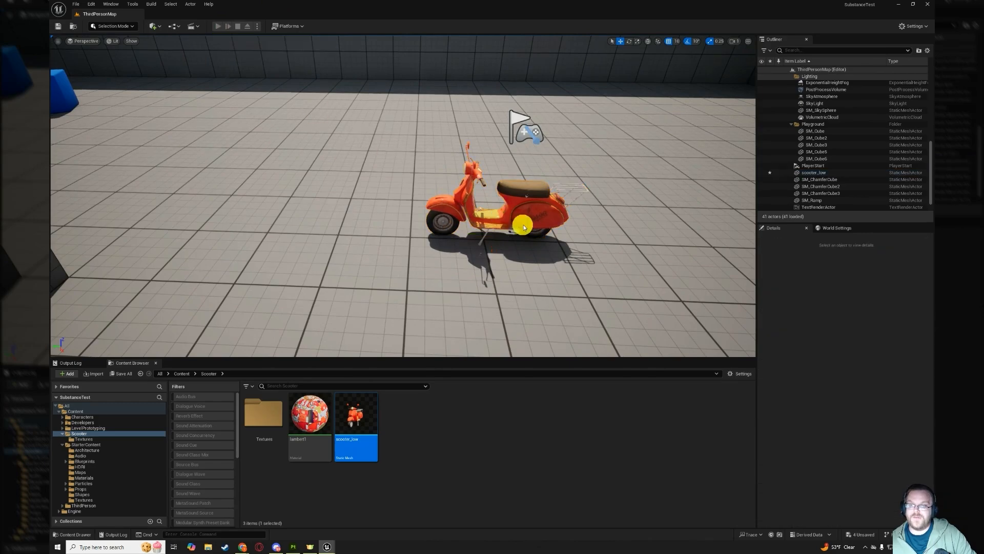
pyautogui.press('a')
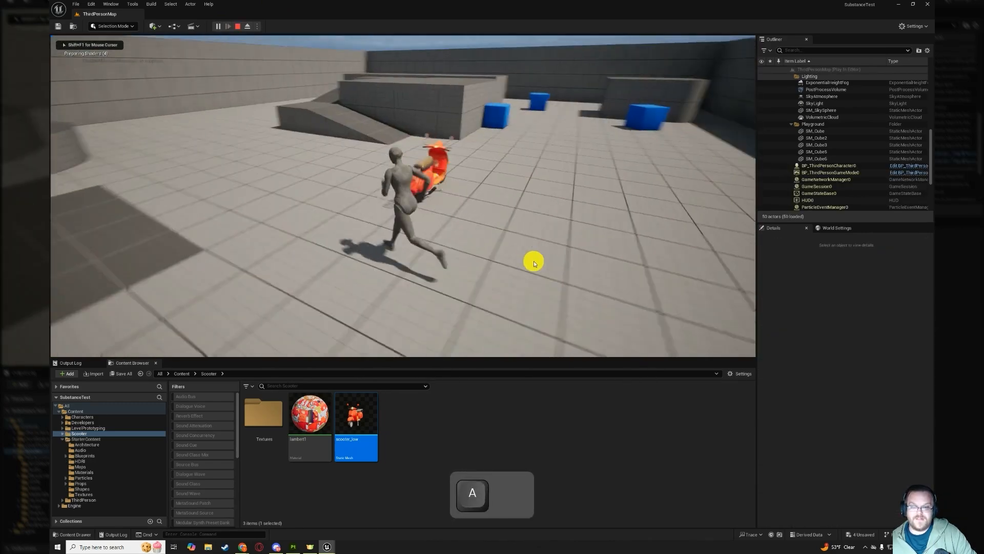
pyautogui.press('w')
pyautogui.press('d')
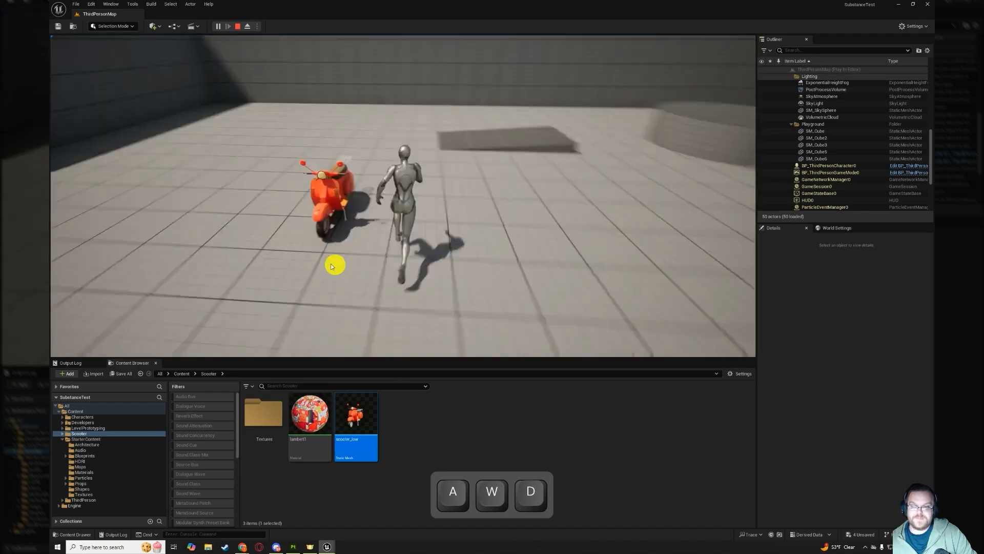
pyautogui.press('Escape')
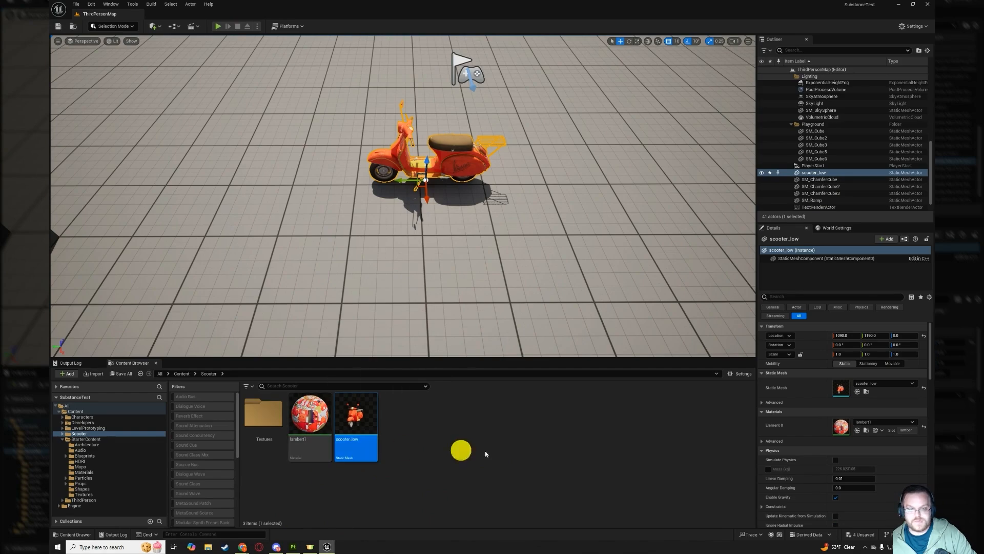
# - Reopen the lambert1 material and review the base color, normal and occlusion-roughness-metallic Texture Sample nodes and their connections
pyautogui.doubleClick(308, 423)
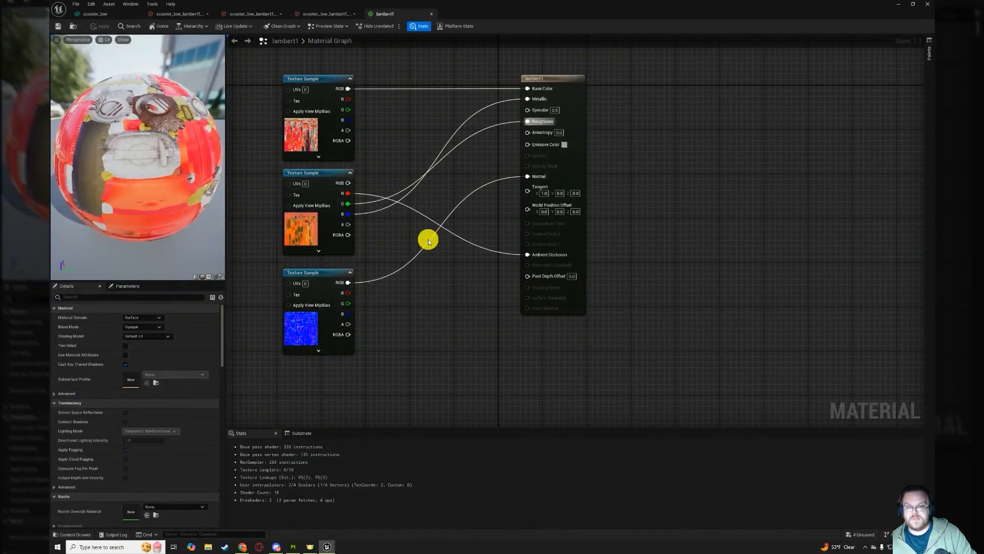
pyautogui.moveTo(412, 189); pyautogui.dragTo(423, 218, button='right')
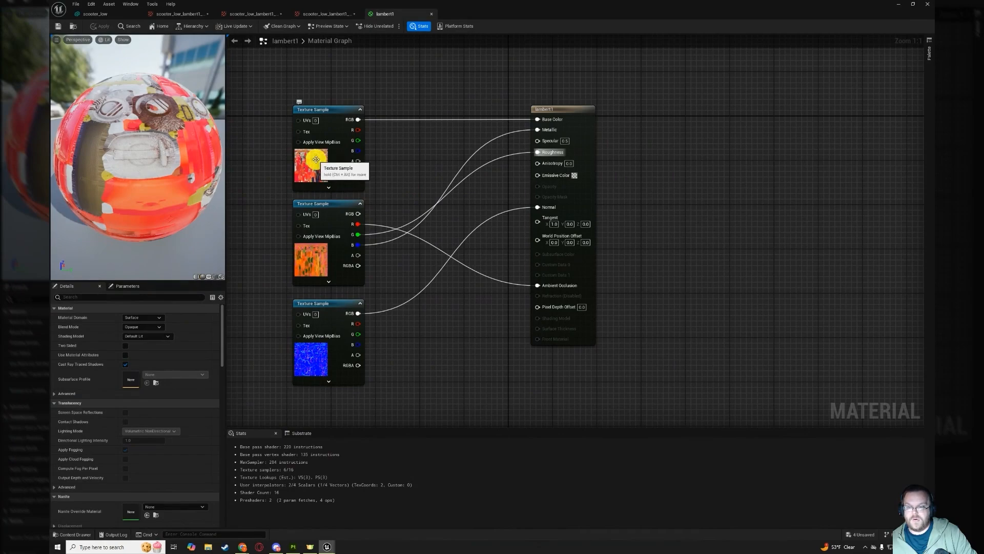
pyautogui.click(325, 163)
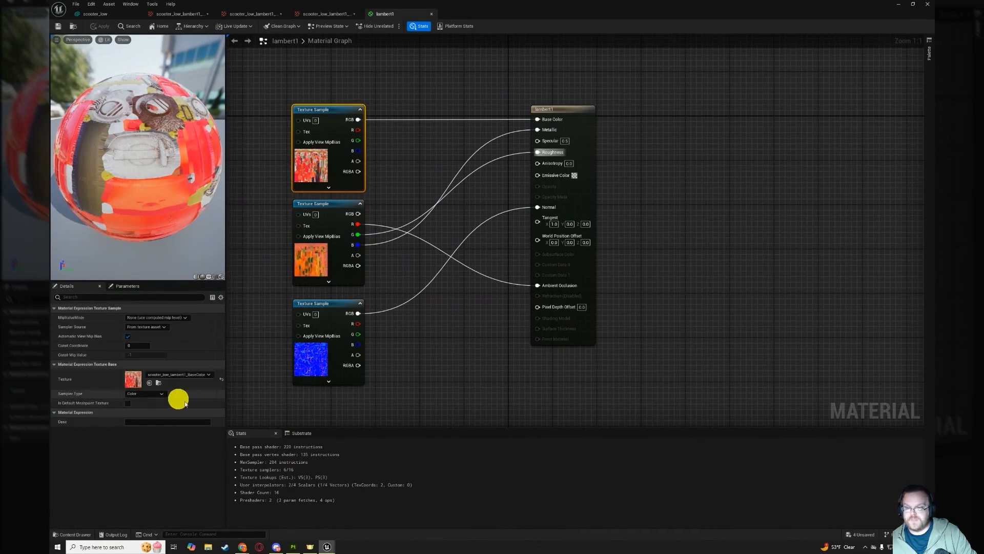
pyautogui.click(329, 345)
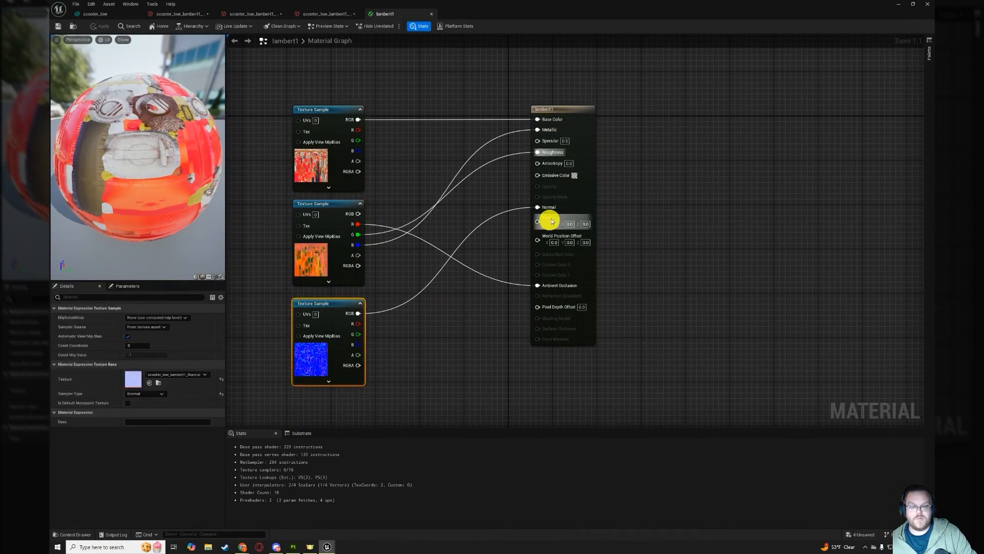
pyautogui.click(321, 249)
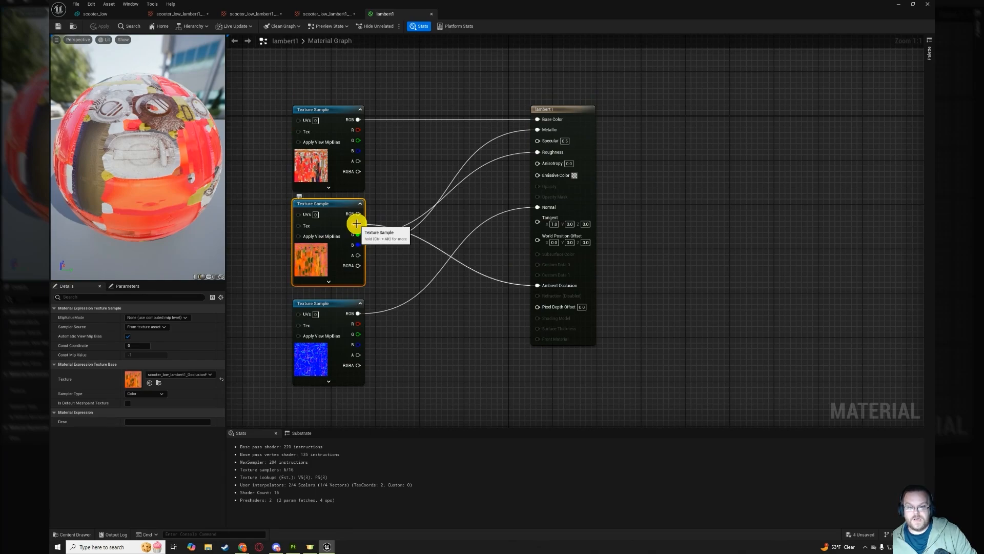
pyautogui.moveTo(357, 224); pyautogui.dragTo(571, 290)
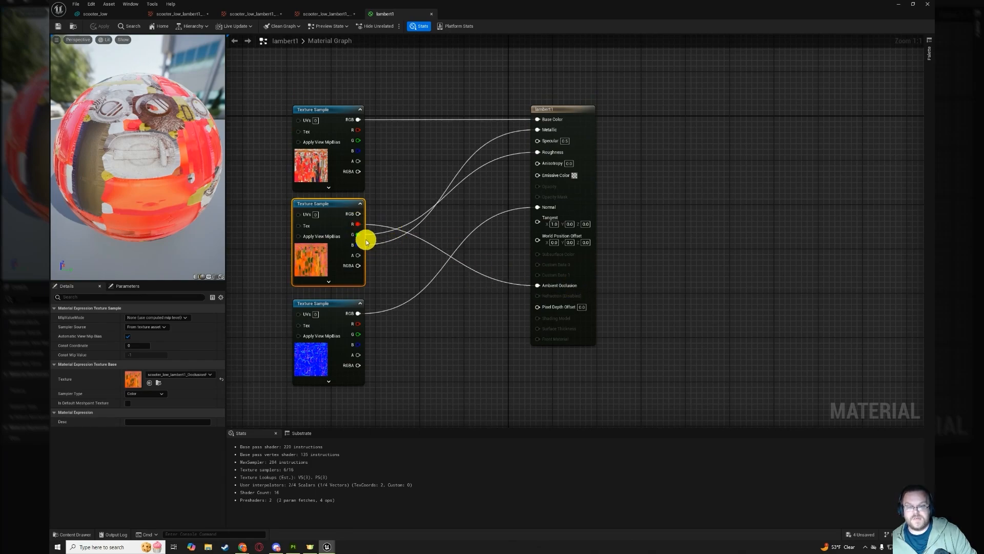